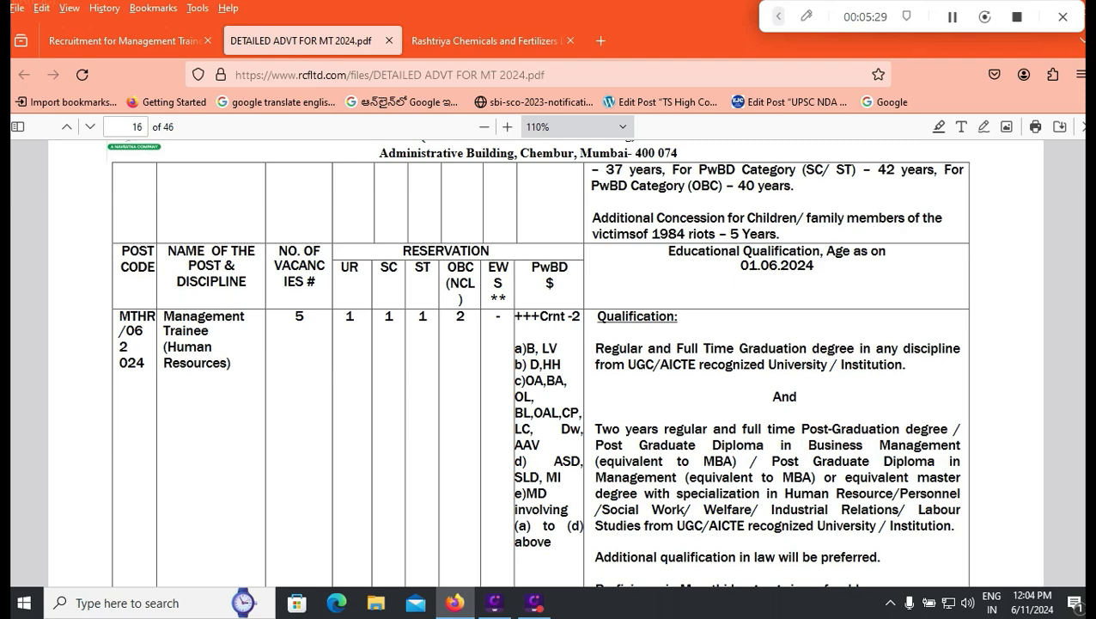
# Step: Scroll the advertisement PDF past pages 17–19 to the Abbreviations and disability tables on page 20
pyautogui.scroll(-2, 537, 361)
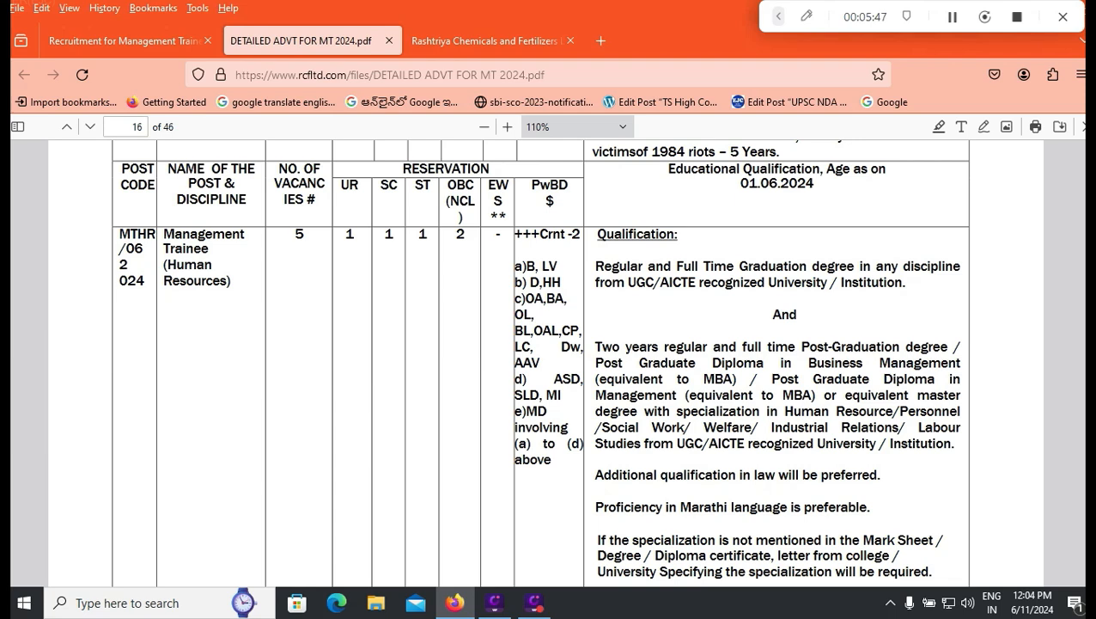
pyautogui.scroll(-5, 545, 362)
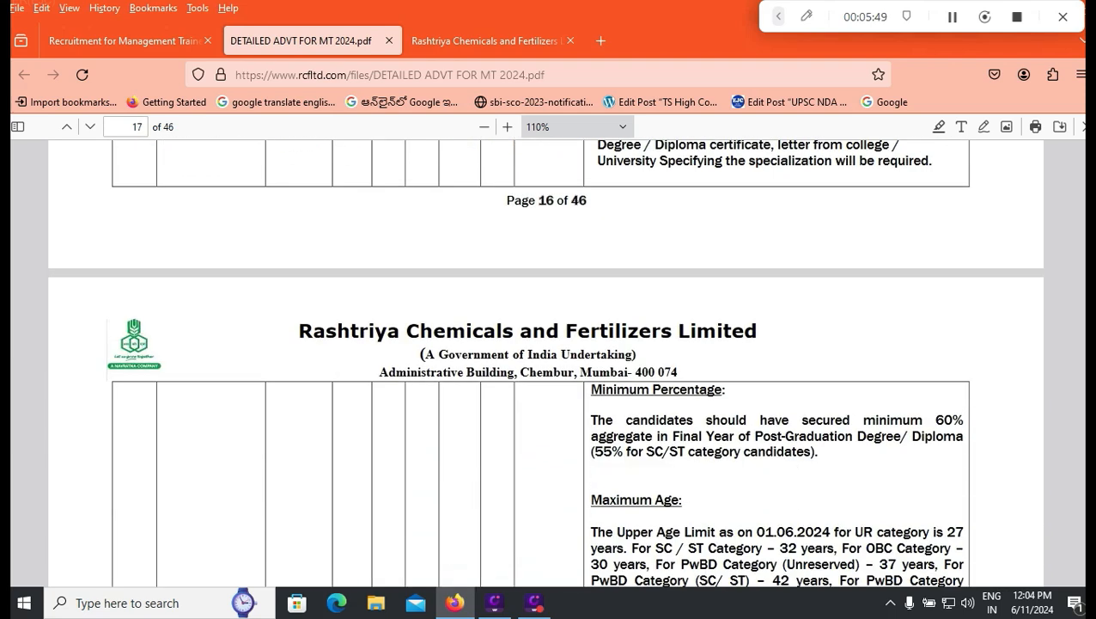
pyautogui.scroll(-2, 545, 361)
pyautogui.scroll(-9, 544, 362)
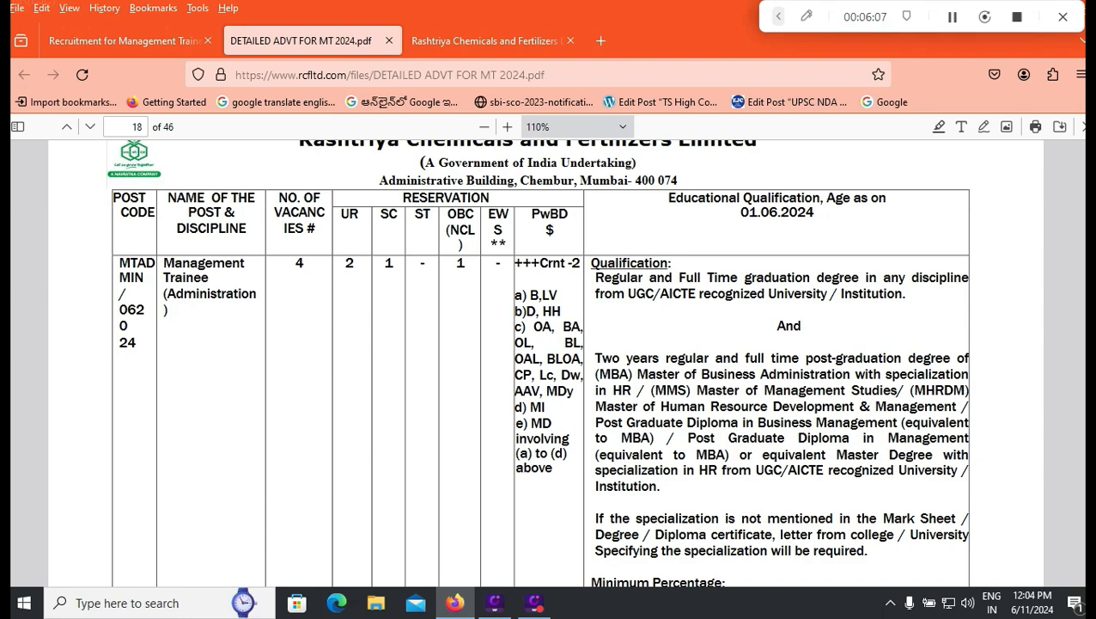
pyautogui.scroll(-3, 546, 360)
pyautogui.scroll(-5, 546, 361)
pyautogui.scroll(-4, 538, 361)
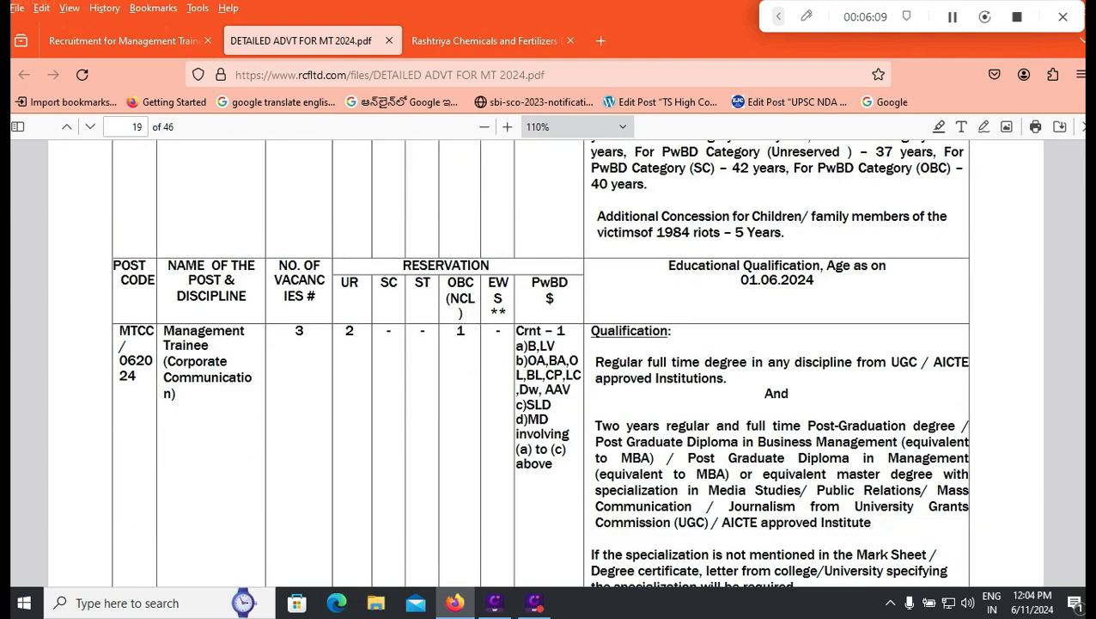
pyautogui.scroll(2, 538, 361)
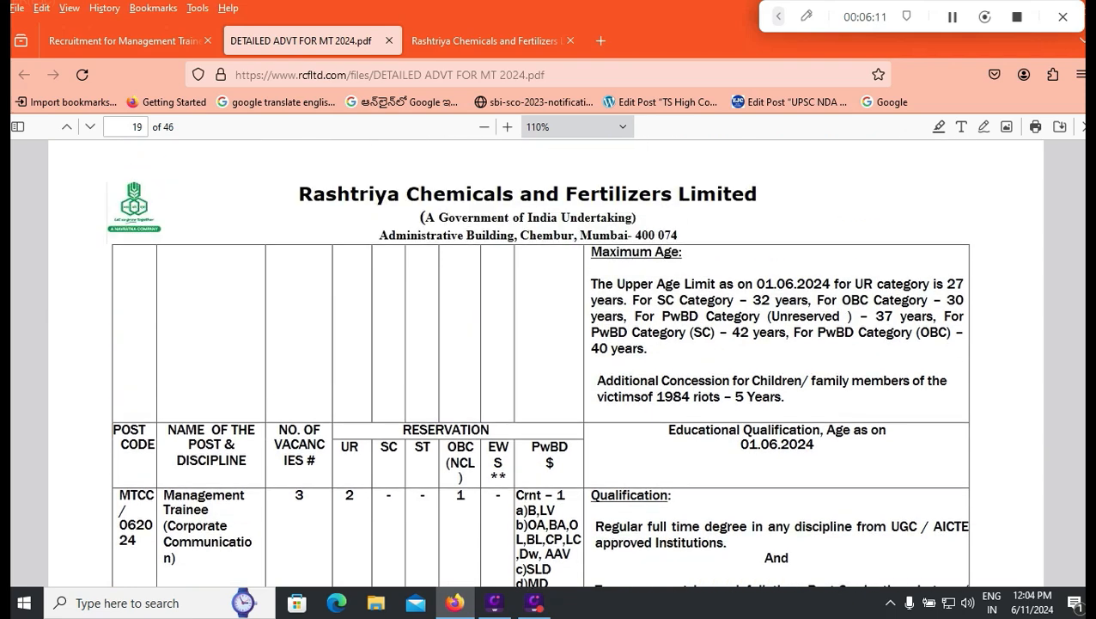
pyautogui.scroll(3, 545, 361)
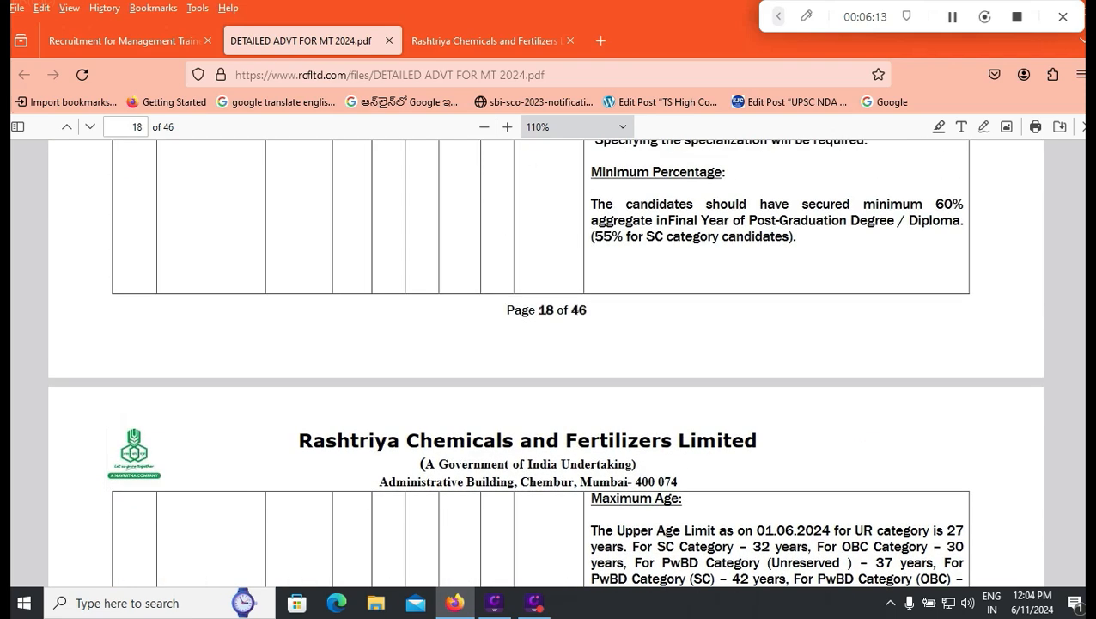
pyautogui.scroll(-2, 546, 361)
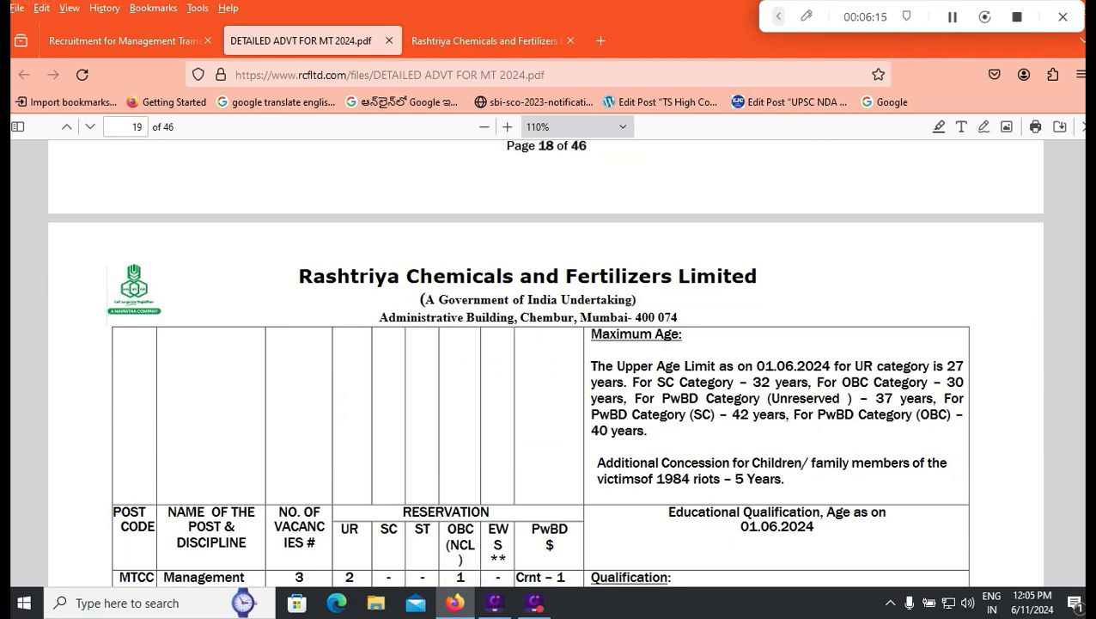
pyautogui.scroll(-3, 546, 360)
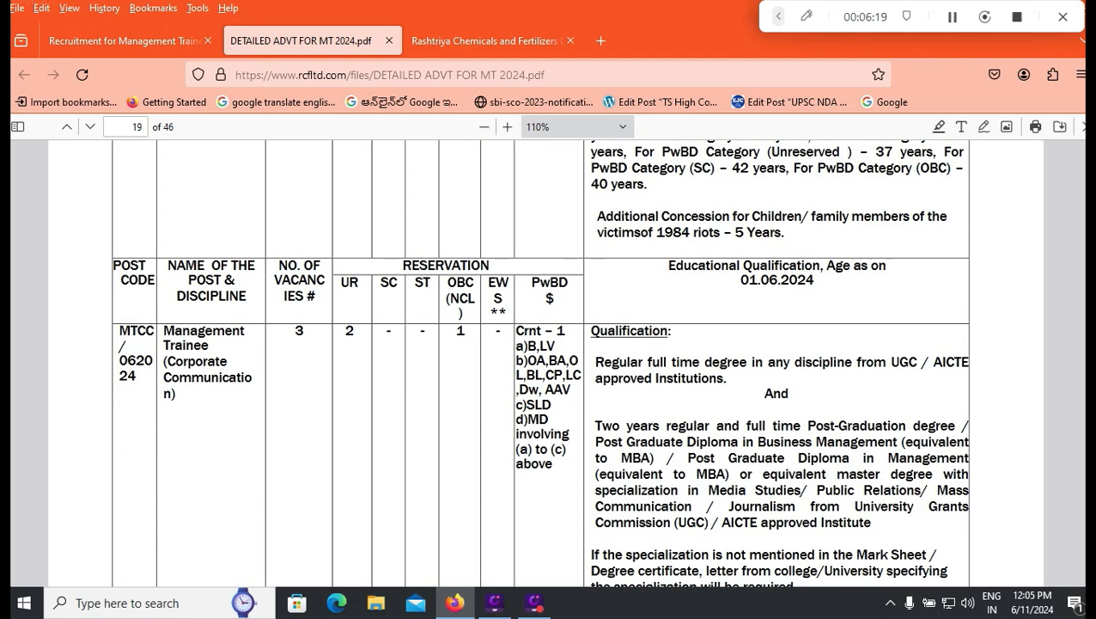
pyautogui.scroll(-1, 540, 361)
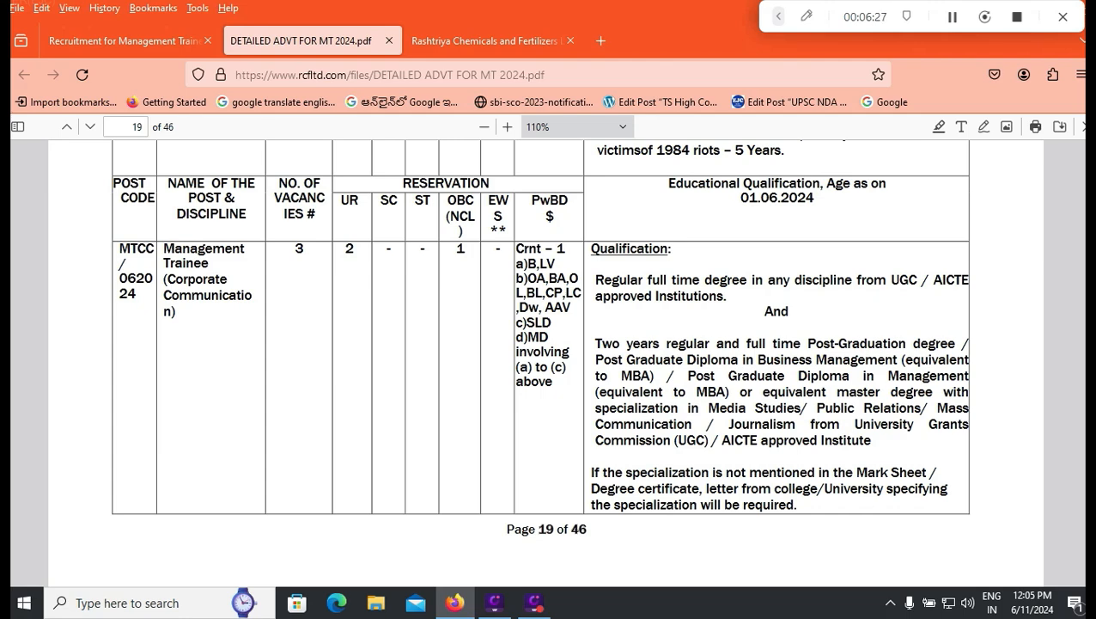
pyautogui.scroll(-10, 544, 361)
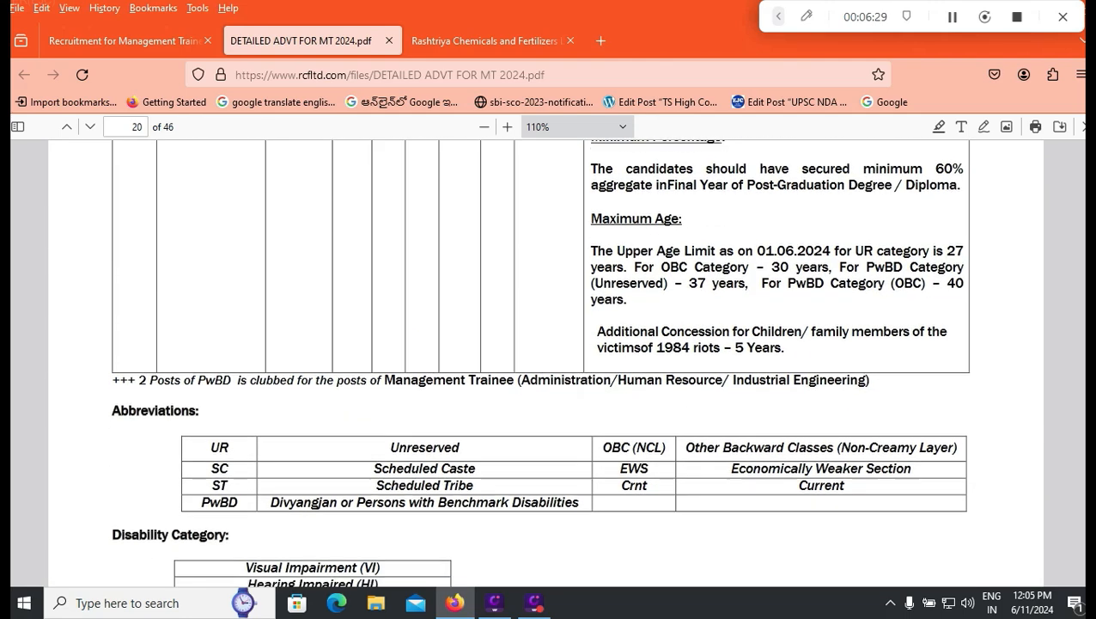
pyautogui.scroll(-5, 545, 361)
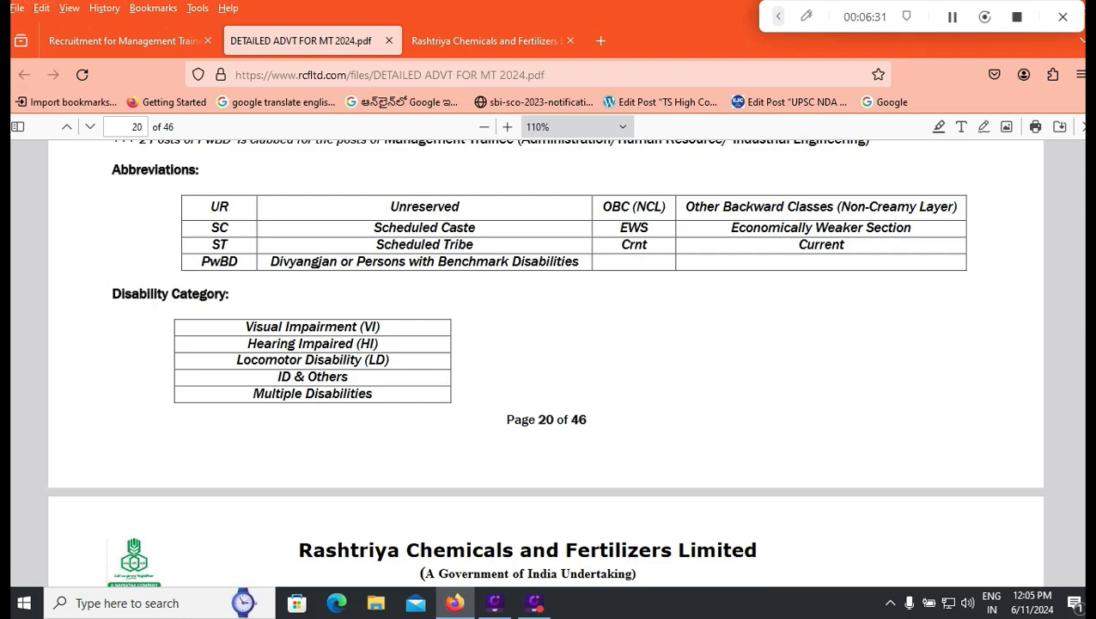
# Step: Scroll past the fees, salary and online test sections to clause xvi on page 30
pyautogui.scroll(-20, 545, 361)
pyautogui.scroll(5, 545, 361)
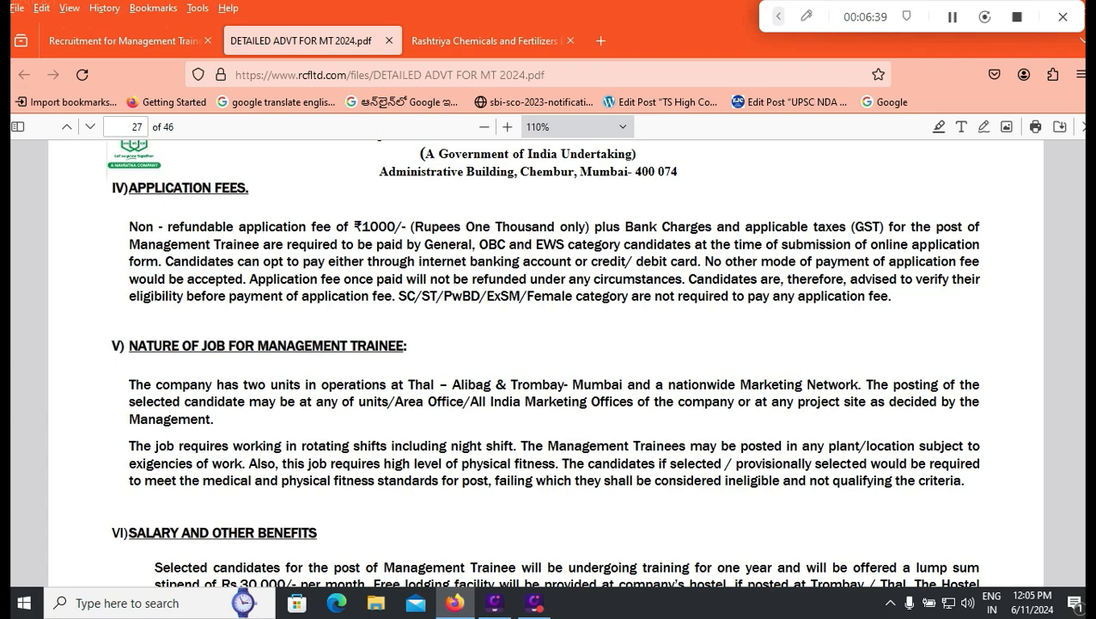
pyautogui.scroll(-5, 546, 360)
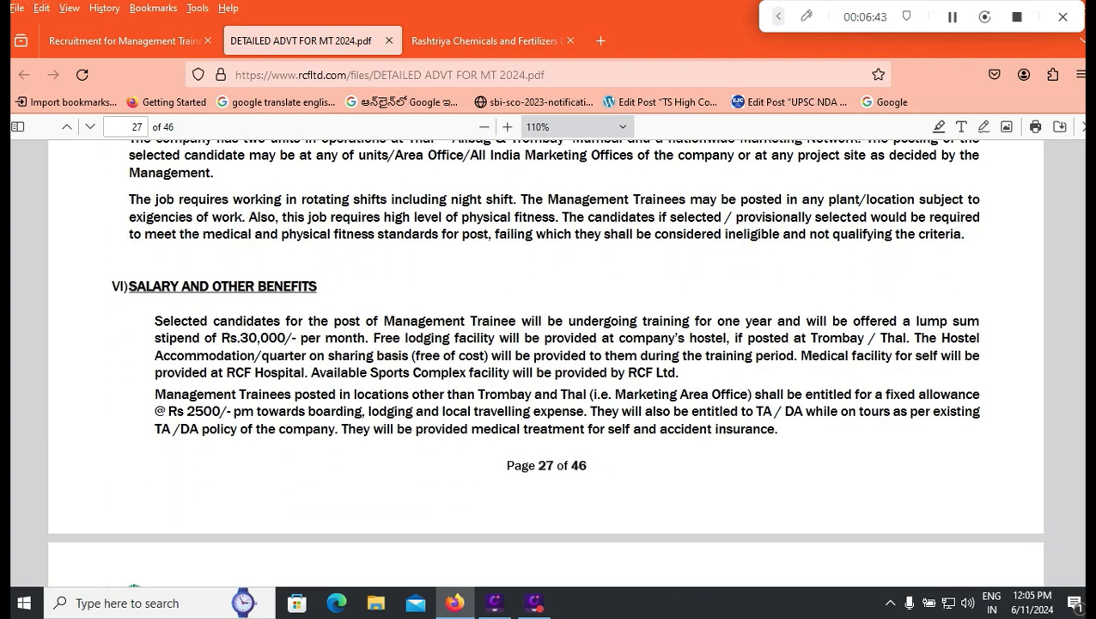
pyautogui.scroll(-6, 545, 361)
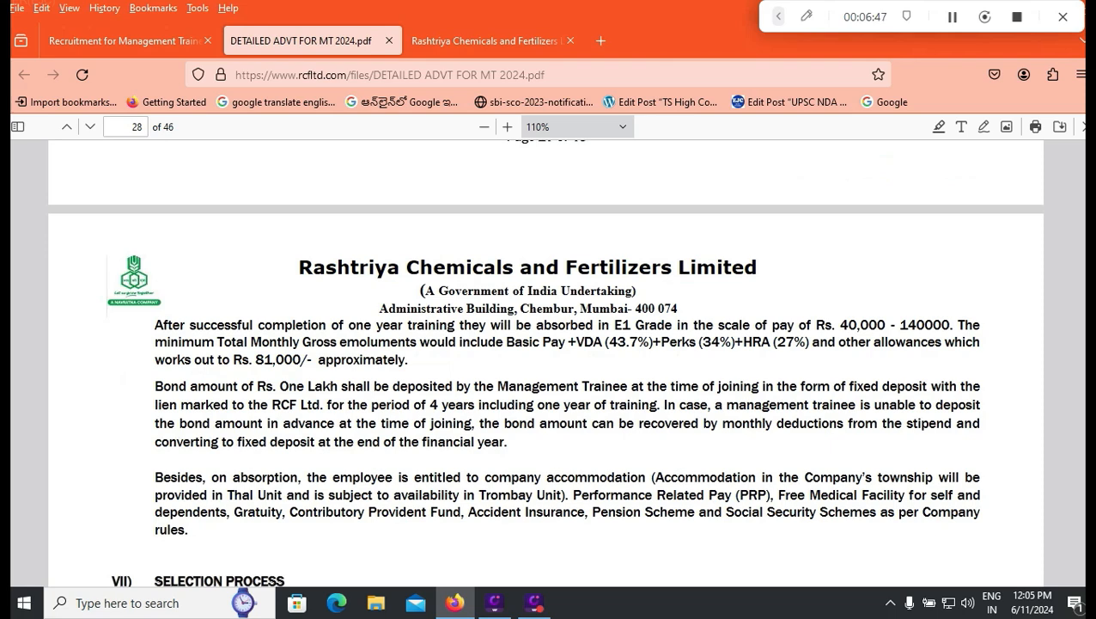
pyautogui.scroll(-2, 545, 361)
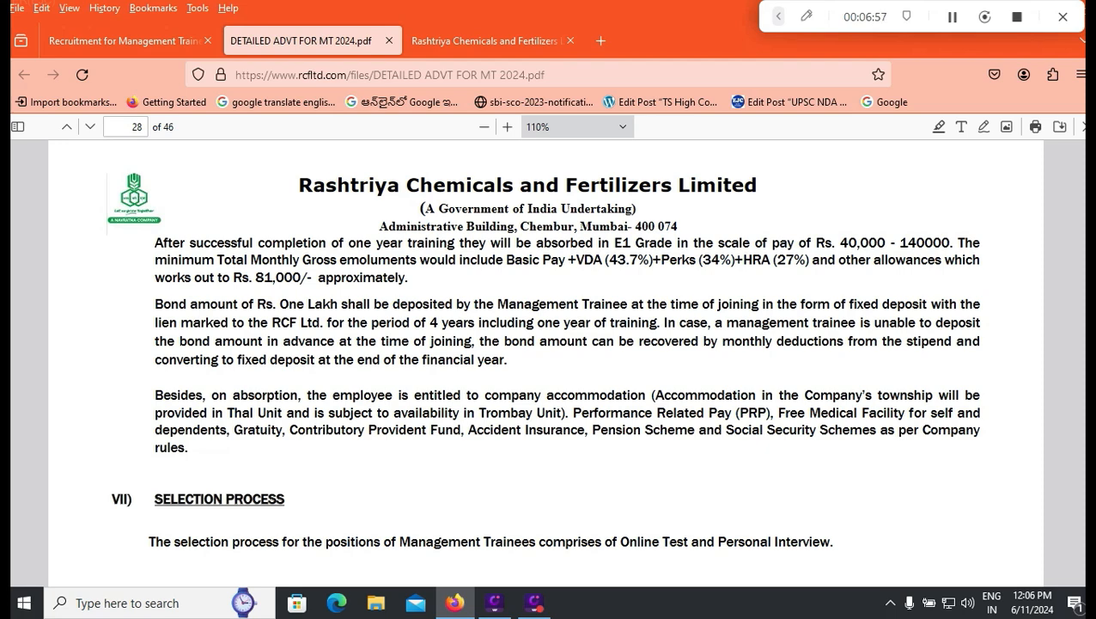
pyautogui.scroll(-4, 550, 361)
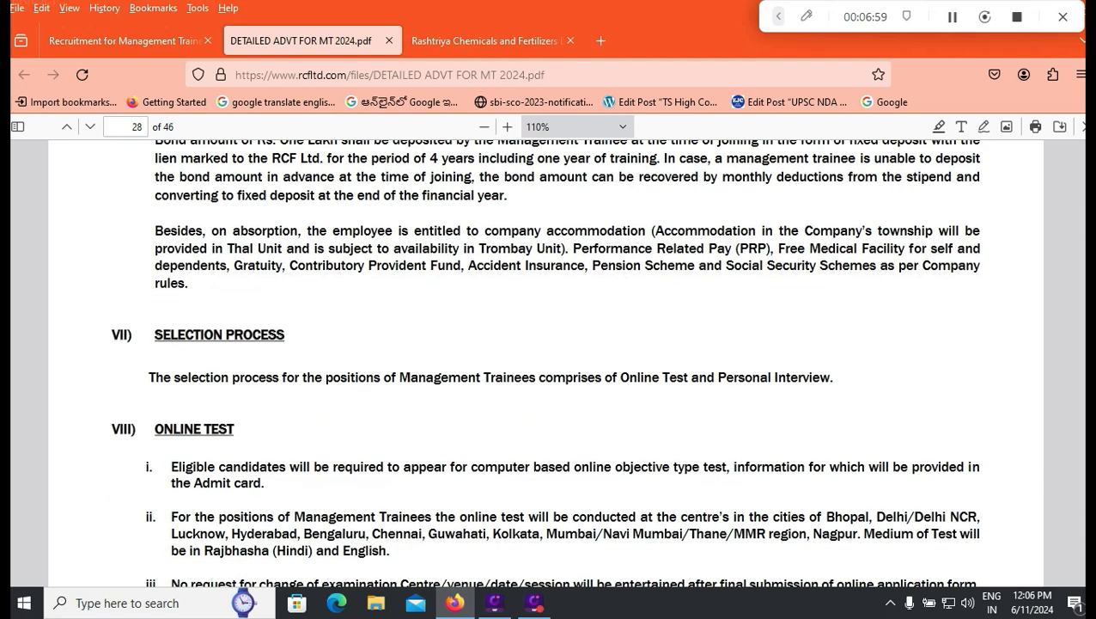
pyautogui.scroll(-4, 550, 361)
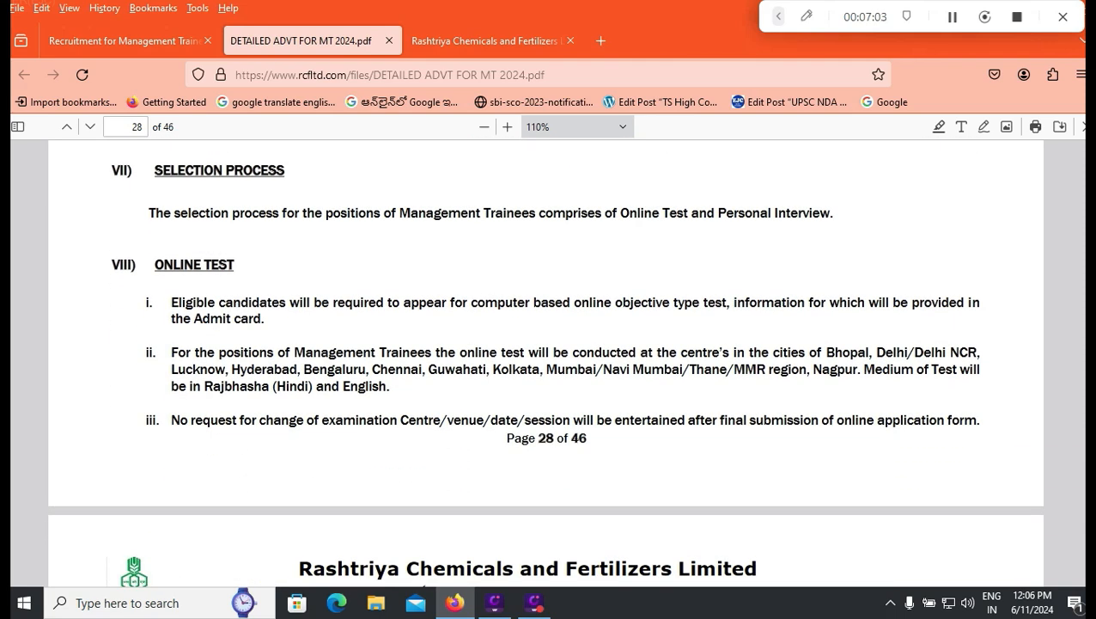
pyautogui.scroll(-2, 545, 364)
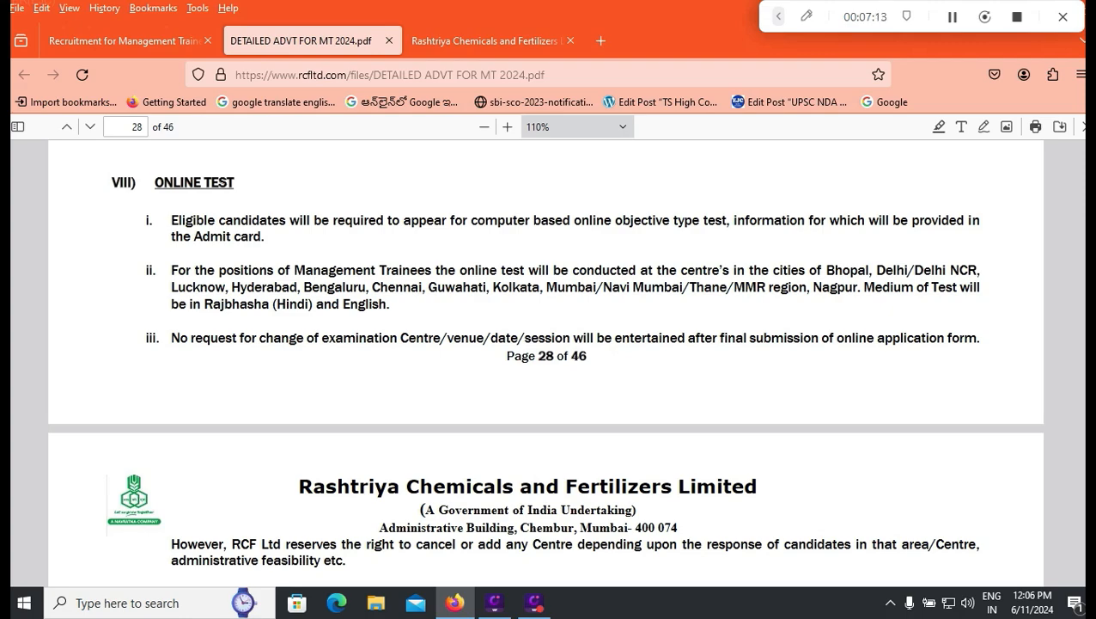
pyautogui.scroll(-15, 548, 361)
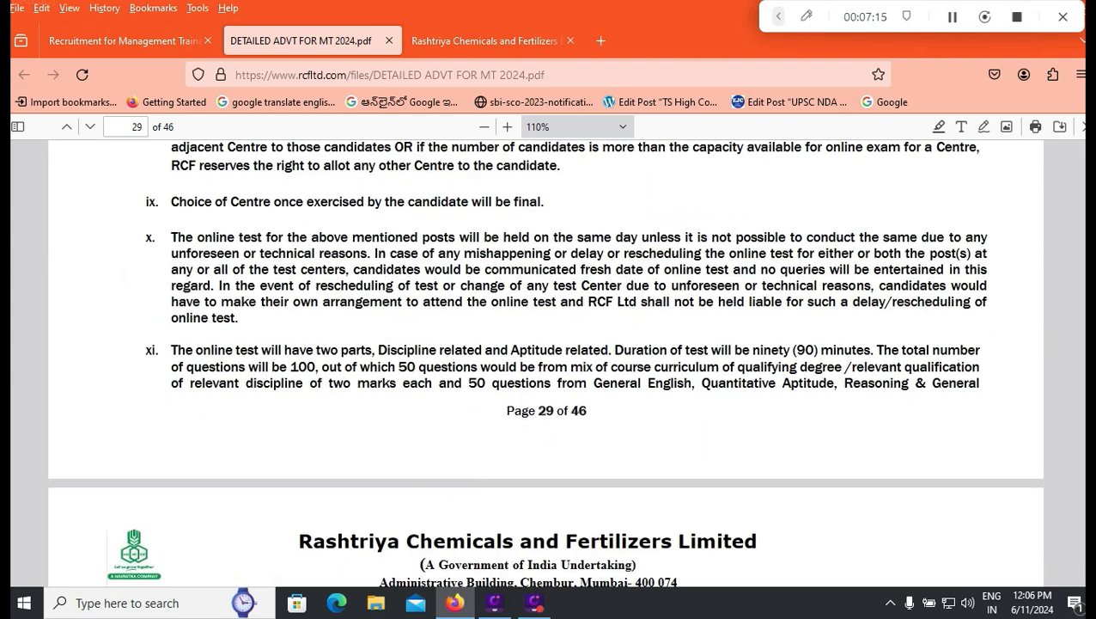
pyautogui.scroll(-5, 548, 361)
pyautogui.scroll(-4, 548, 361)
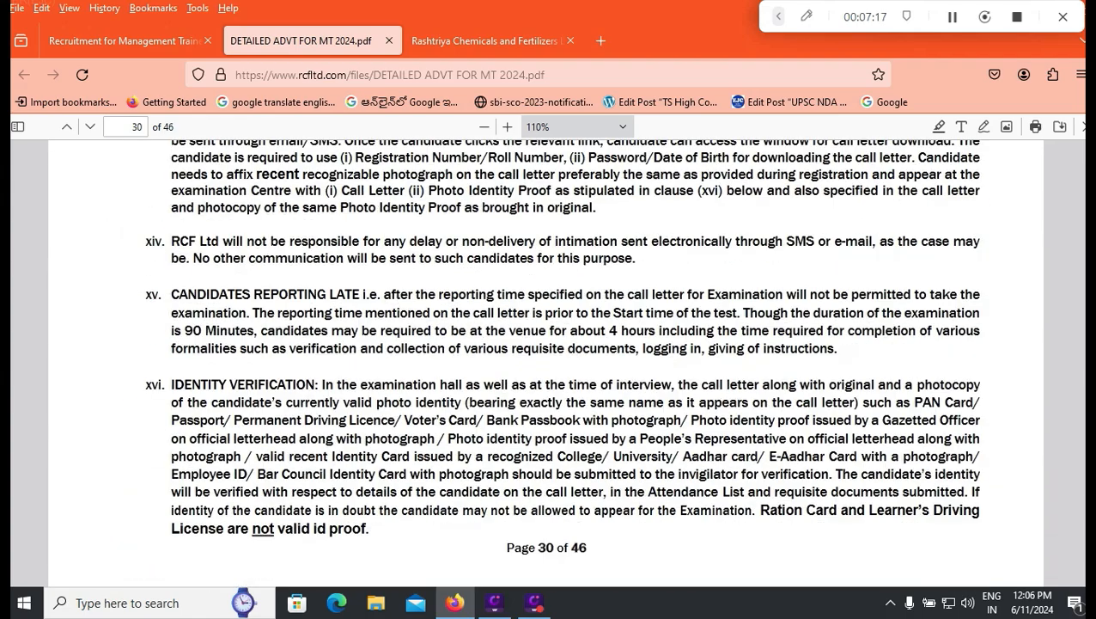
# Step: Highlight the ₹1000/- fee and SC/ST/PwBD/ExSM/Female exemption, then return to the recruitment tab
pyautogui.hotkey('ctrl', 'f')
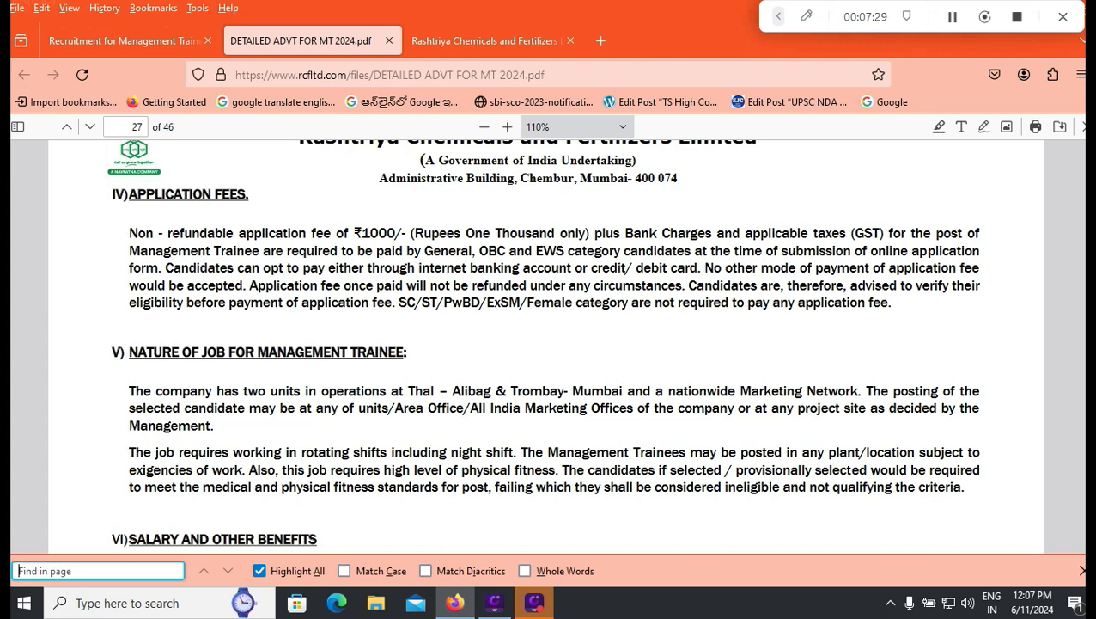
pyautogui.moveTo(398, 303); pyautogui.dragTo(573, 302)
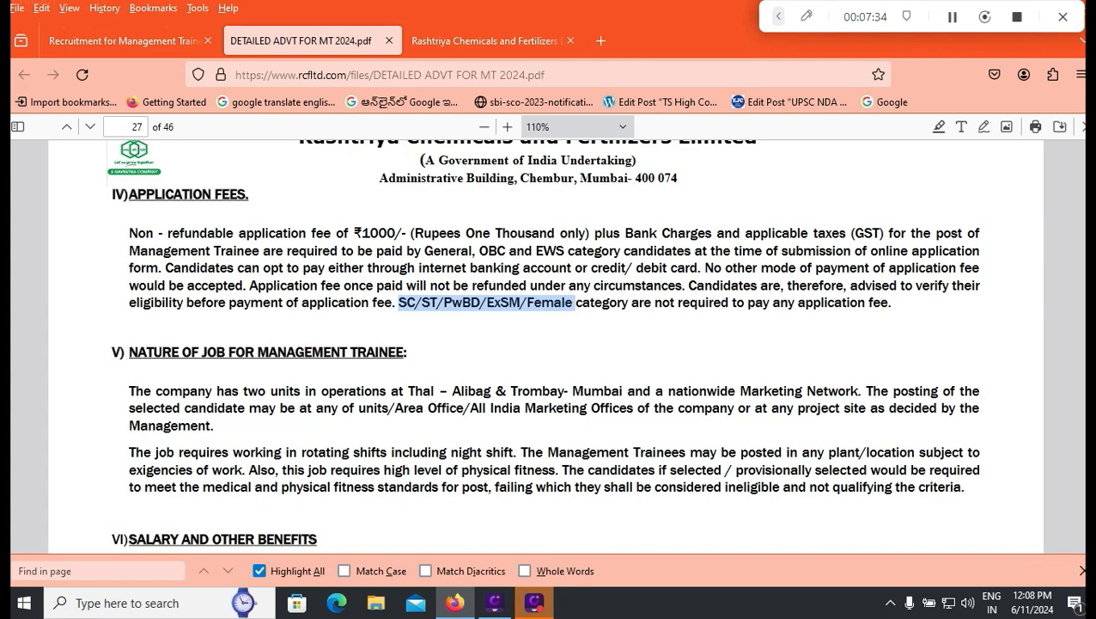
pyautogui.moveTo(345, 232); pyautogui.dragTo(541, 233)
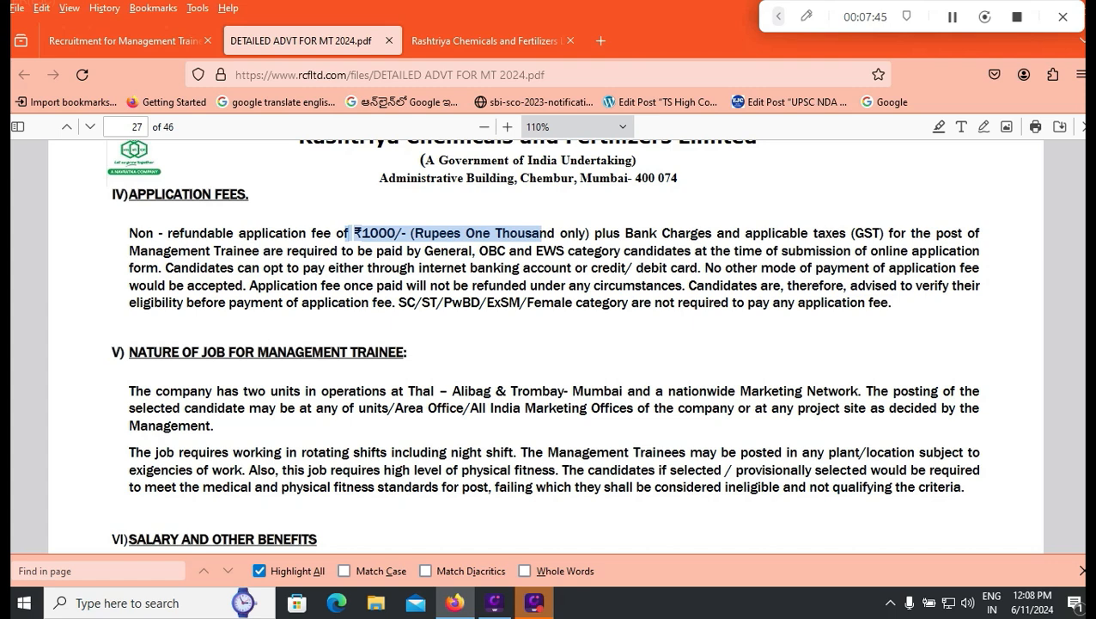
pyautogui.click(125, 40)
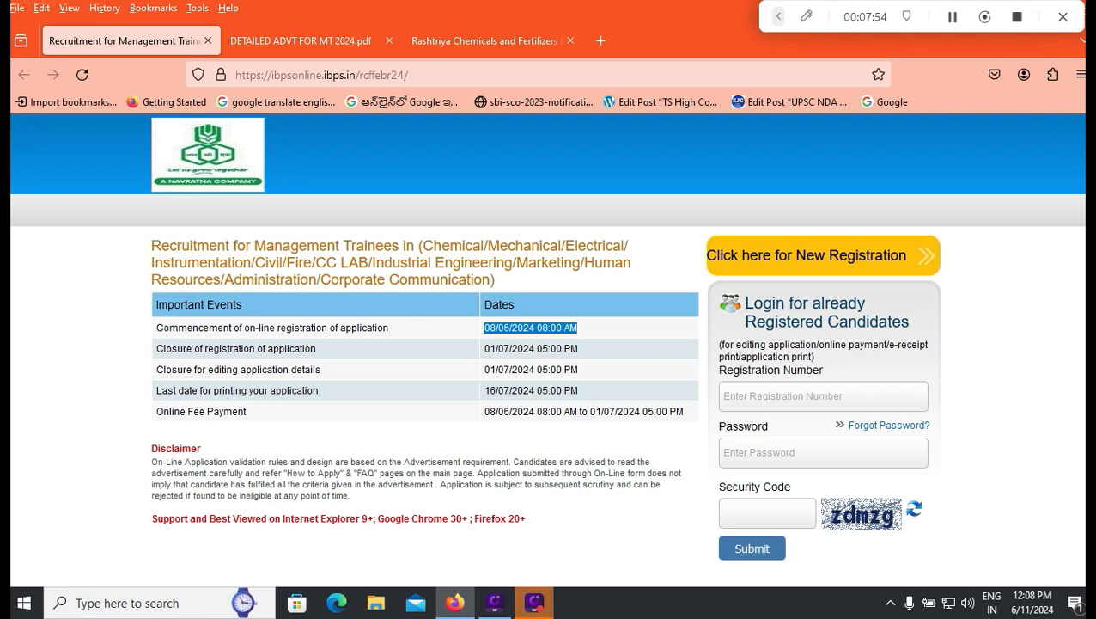
# Step: Start a New Registration to open the empty Basic Info form, step 1 of 6
pyautogui.click(778, 16)
pyautogui.click(506, 16)
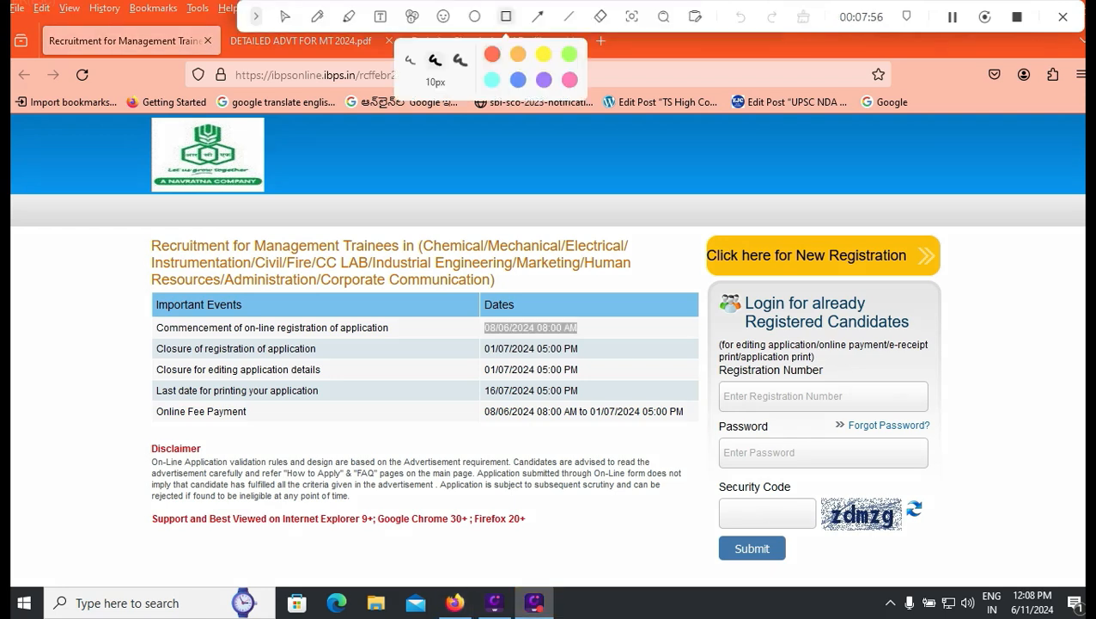
pyautogui.moveTo(685, 218)
pyautogui.mouseDown()
pyautogui.moveTo(877, 290)
pyautogui.moveTo(959, 287)
pyautogui.mouseUp()
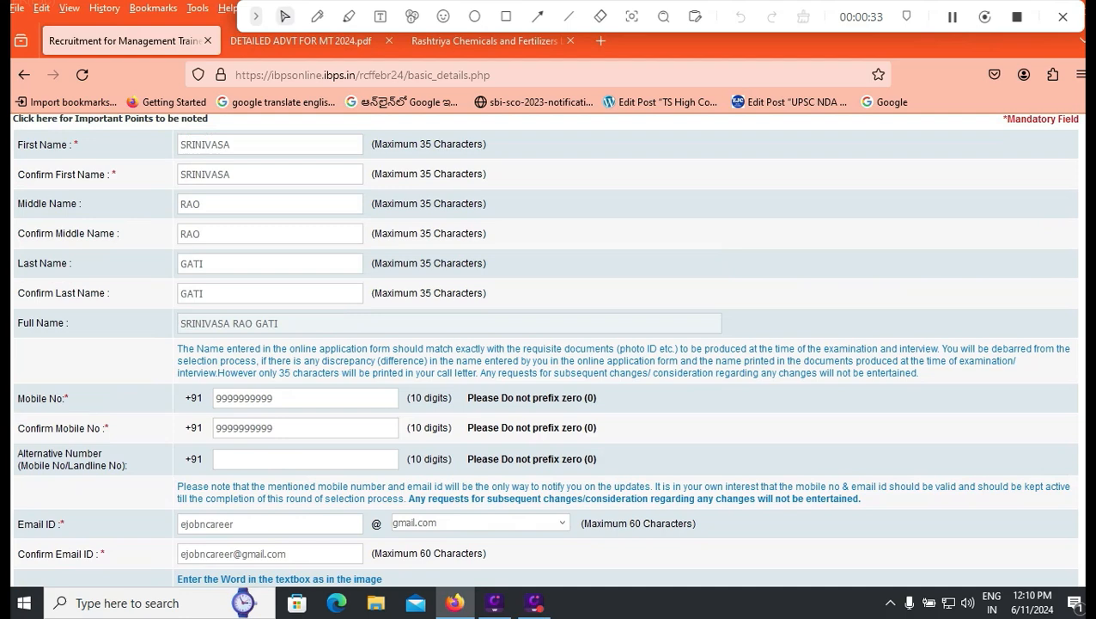
# Step: Check the entered middle name, its confirmation, last name and full name on Basic Info
pyautogui.scroll(3, 549, 344)
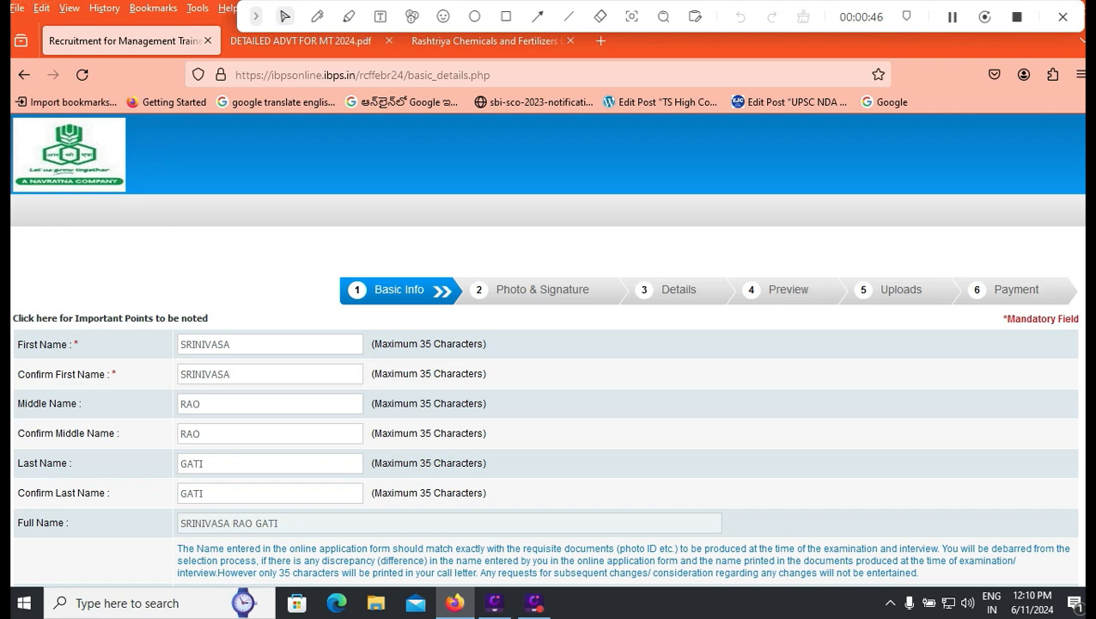
pyautogui.click(199, 403)
pyautogui.click(199, 433)
pyautogui.click(204, 463)
pyautogui.doubleClick(267, 522)
pyautogui.scroll(-1, 266, 522)
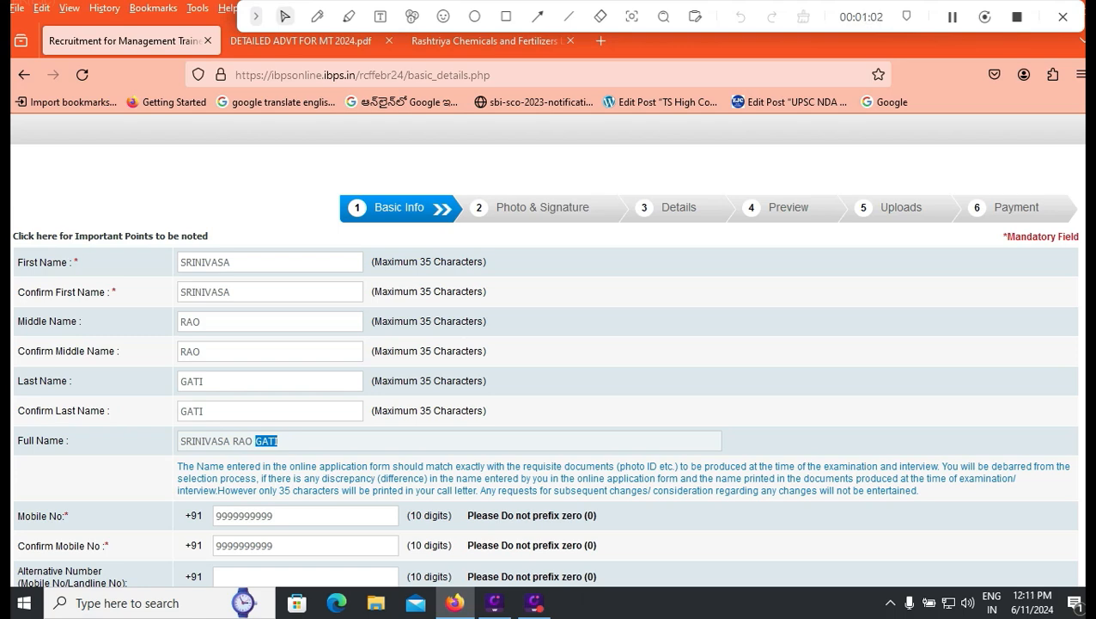
pyautogui.scroll(-2, 544, 349)
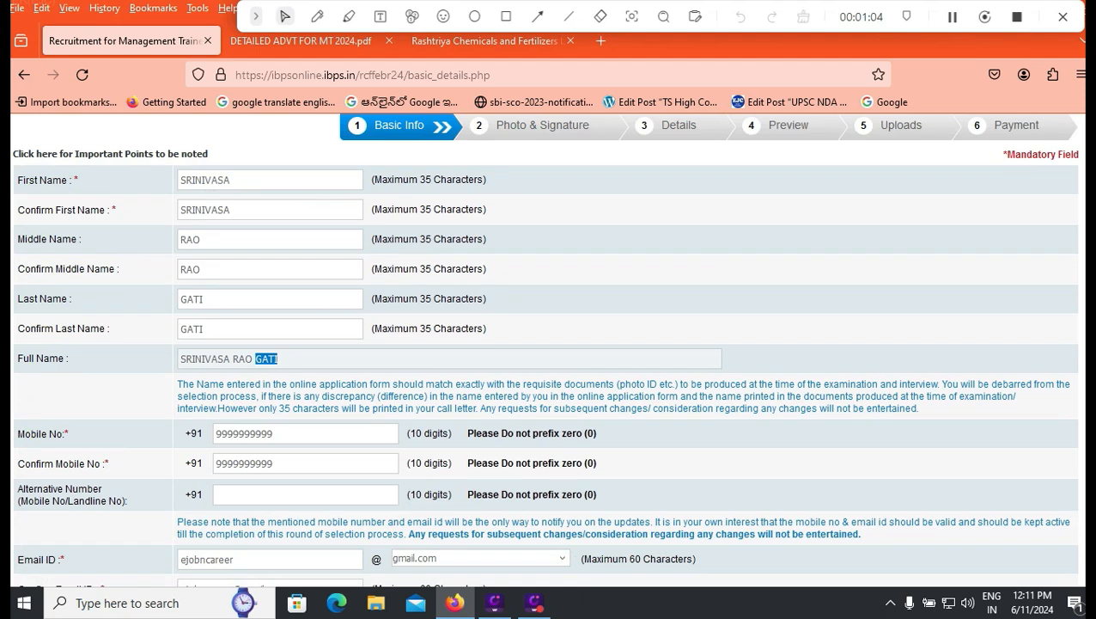
# Step: Enter the mobile number and gmail.com e-mail address, then save to reach Photo & Signature
pyautogui.click(273, 433)
pyautogui.scroll(-1, 548, 343)
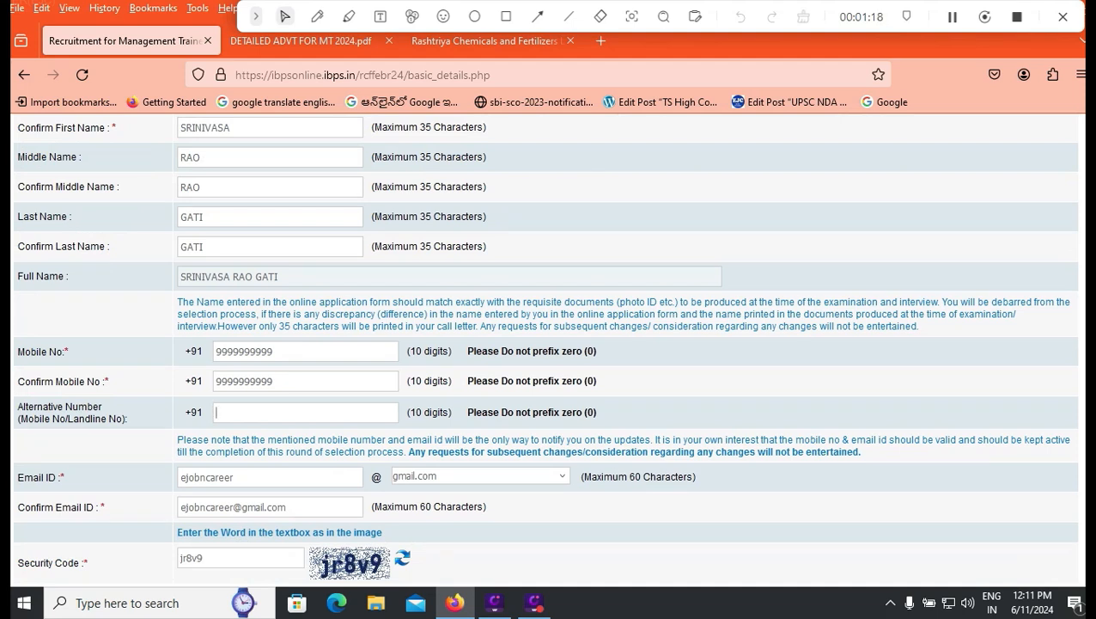
pyautogui.click(479, 476)
pyautogui.click(479, 329)
pyautogui.doubleClick(232, 476)
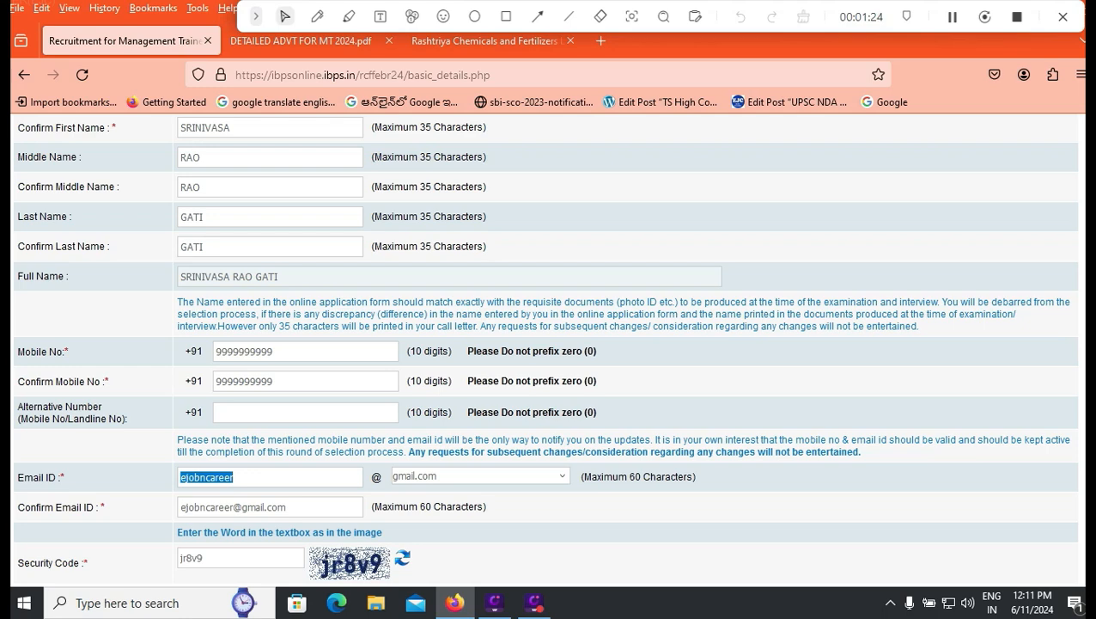
pyautogui.doubleClick(275, 506)
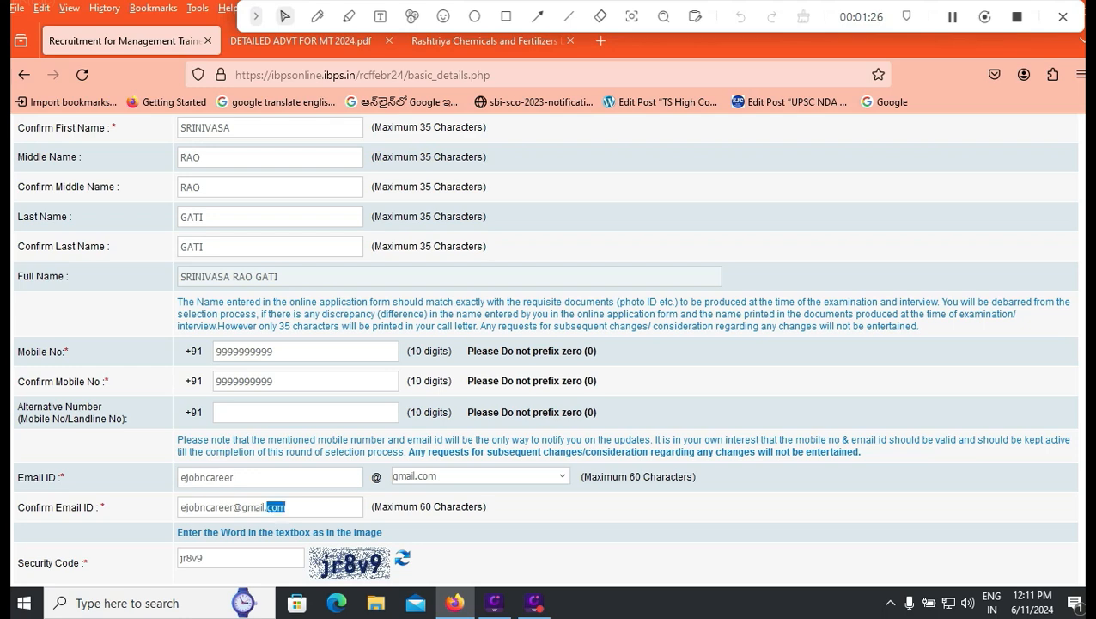
pyautogui.scroll(-2, 545, 344)
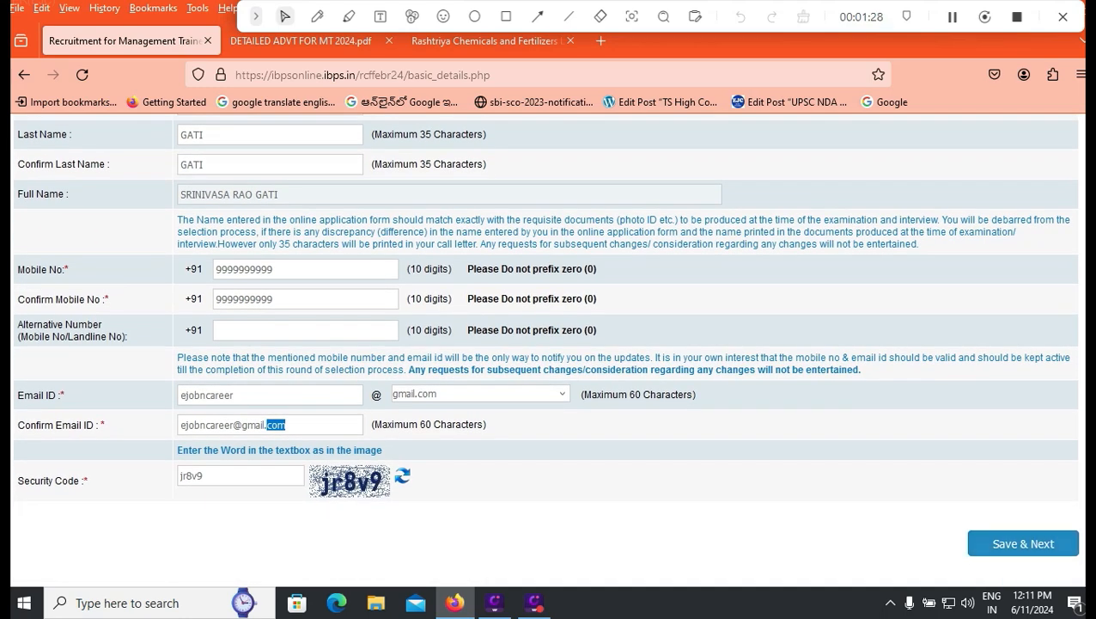
pyautogui.click(506, 16)
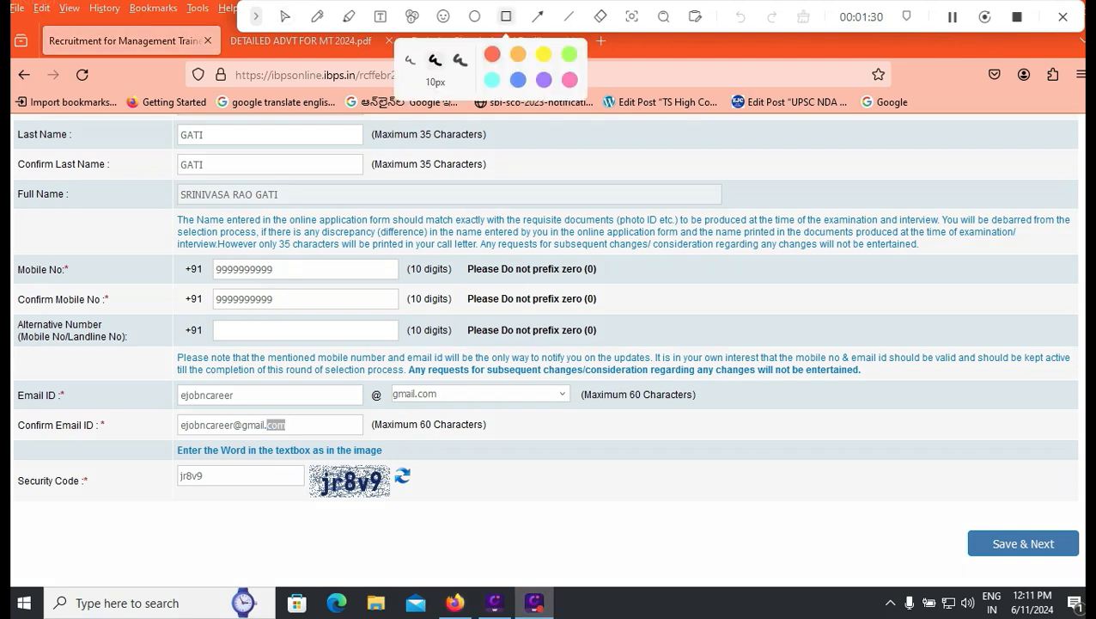
pyautogui.moveTo(945, 516); pyautogui.dragTo(1084, 567)
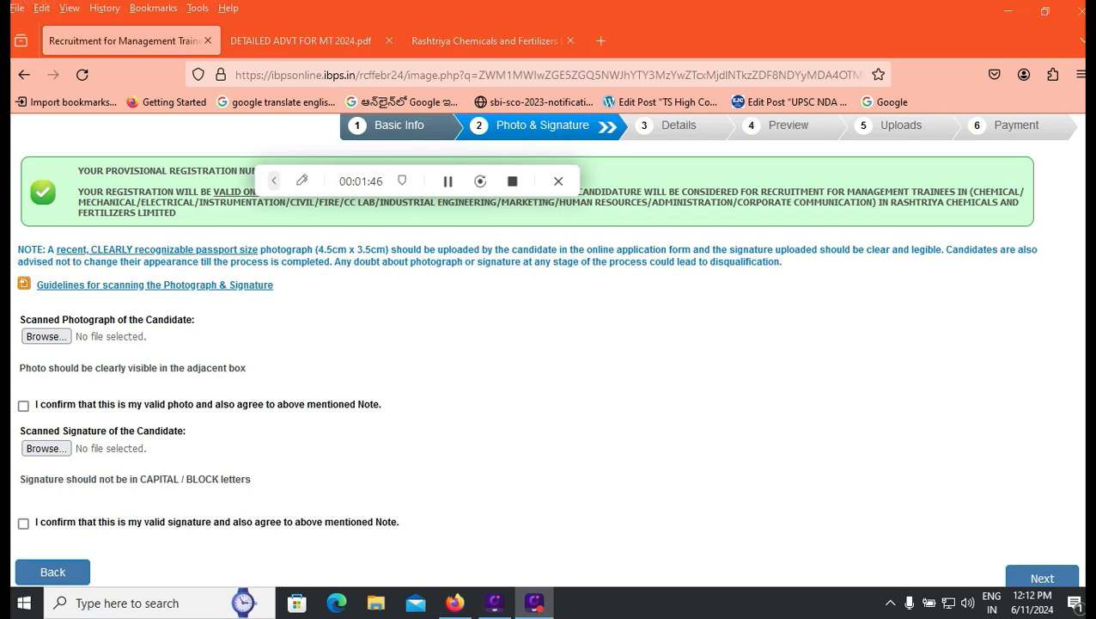
# Step: Tick the photo and signature 'I confirm' boxes, then go to the advertisement PDF tab
pyautogui.click(23, 406)
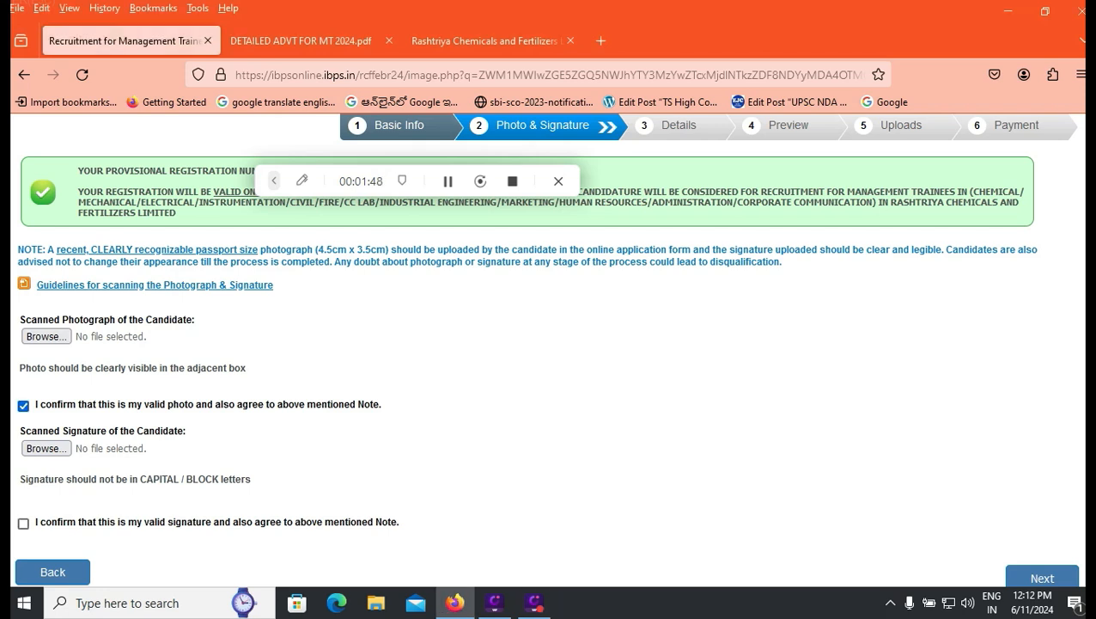
pyautogui.click(23, 522)
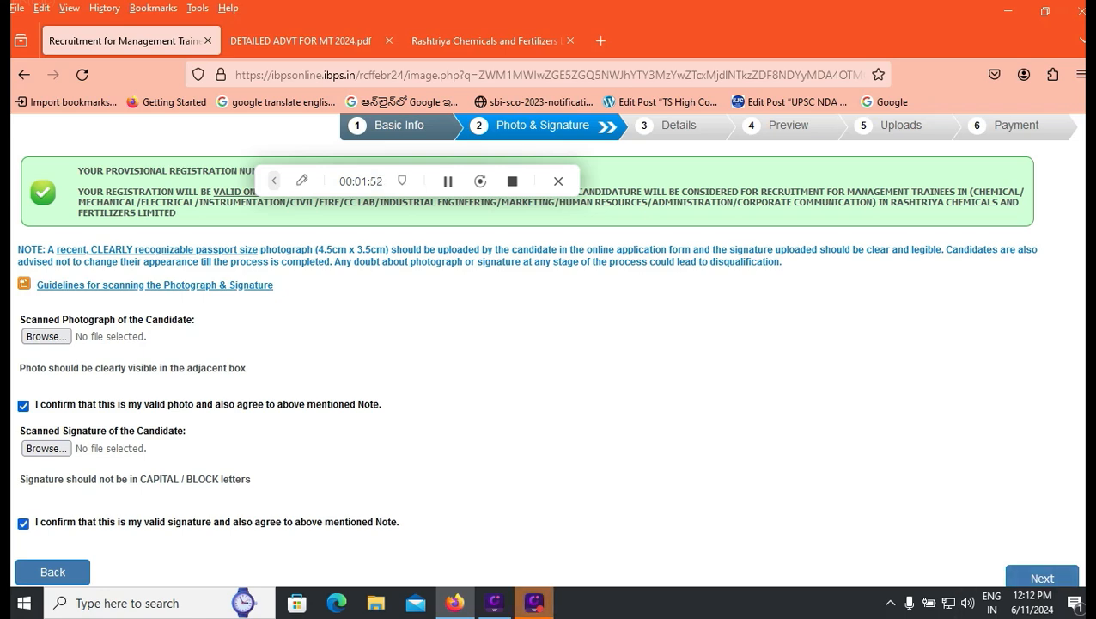
pyautogui.hotkey('ctrl', 'Tab')
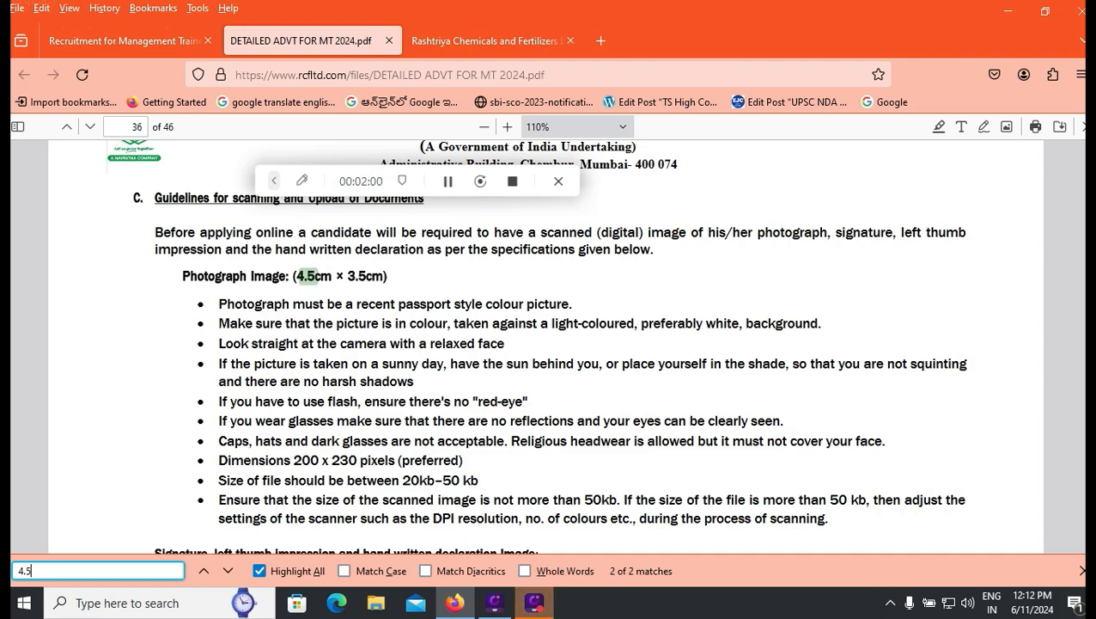
# Step: Scroll through the page 36 photograph and signature upload specifications in the PDF
pyautogui.scroll(-4, 550, 344)
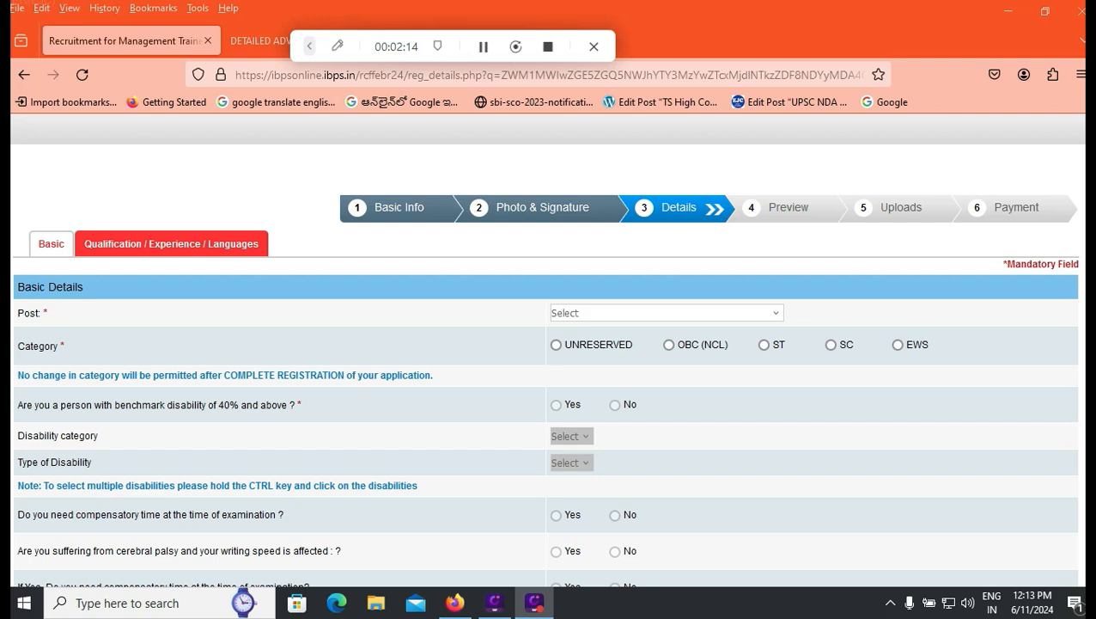
# Step: Choose Management Trainee (Electrical) as the post and SC as the category, dismissing the alert
pyautogui.click(665, 313)
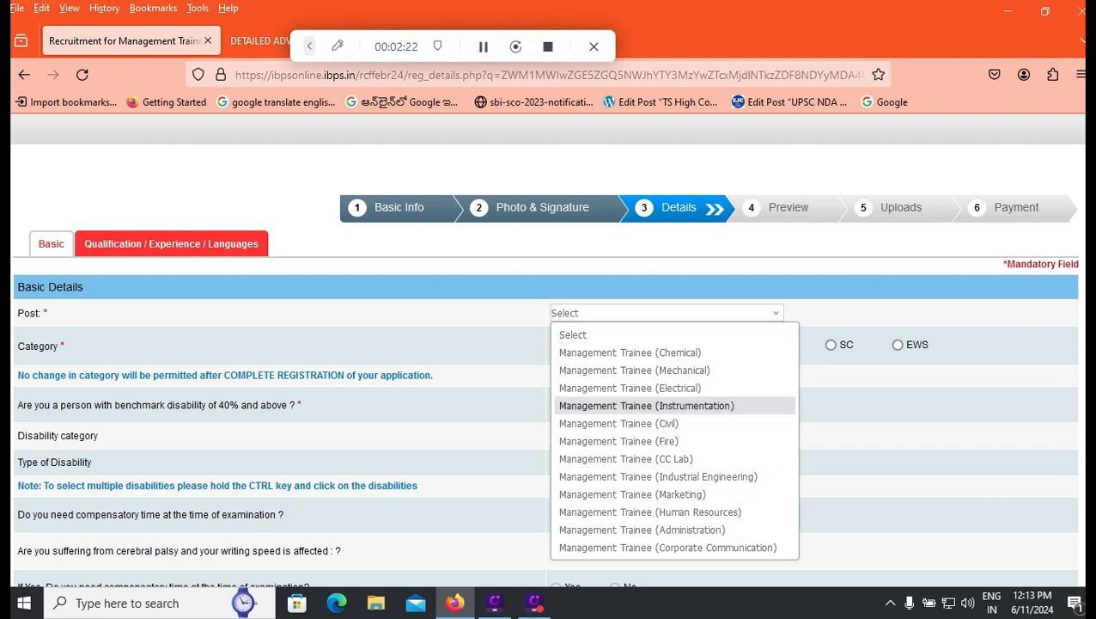
pyautogui.click(629, 387)
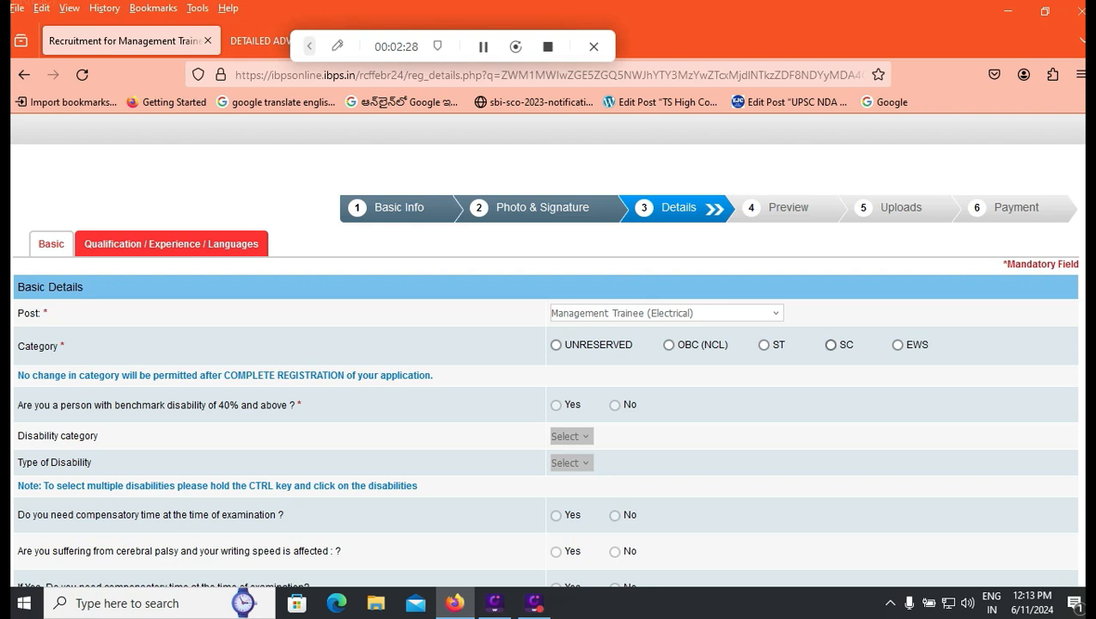
pyautogui.click(830, 345)
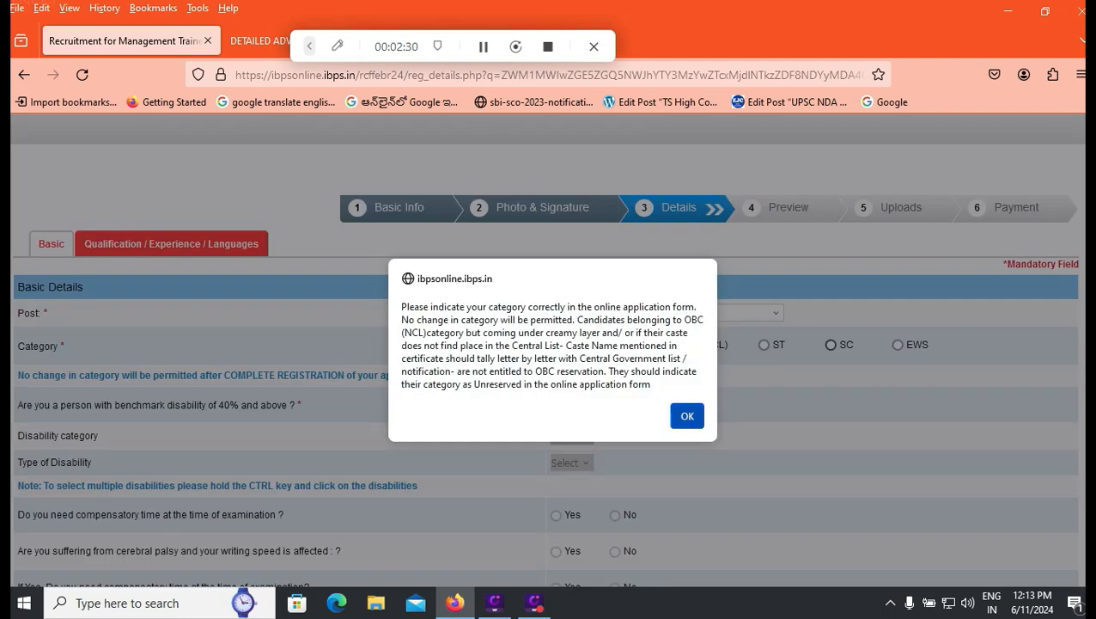
pyautogui.click(687, 416)
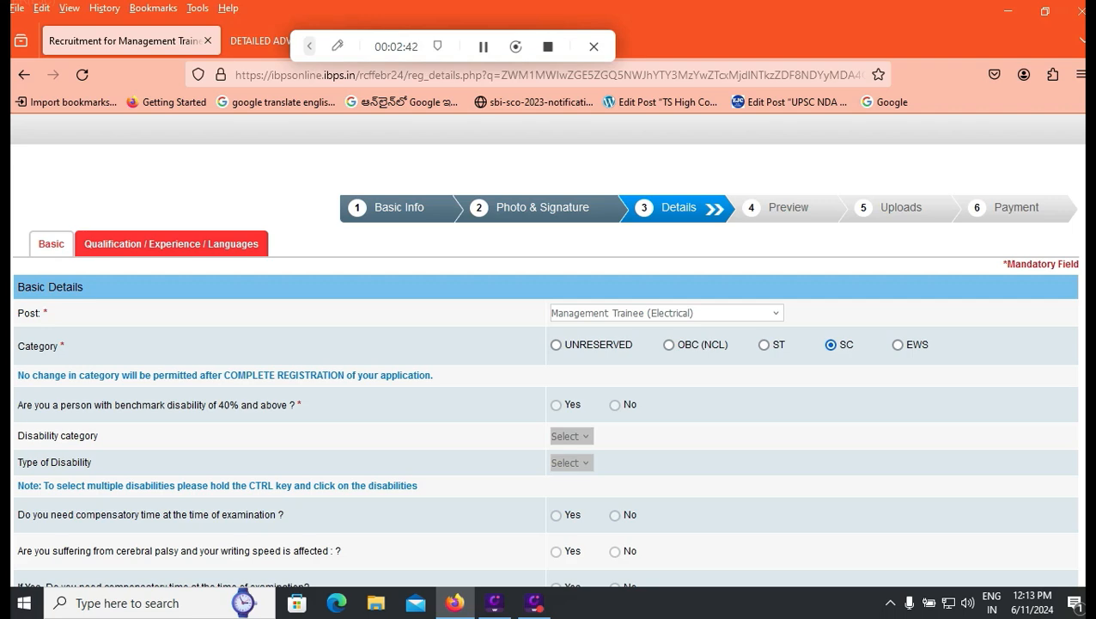
pyautogui.scroll(-10, 546, 386)
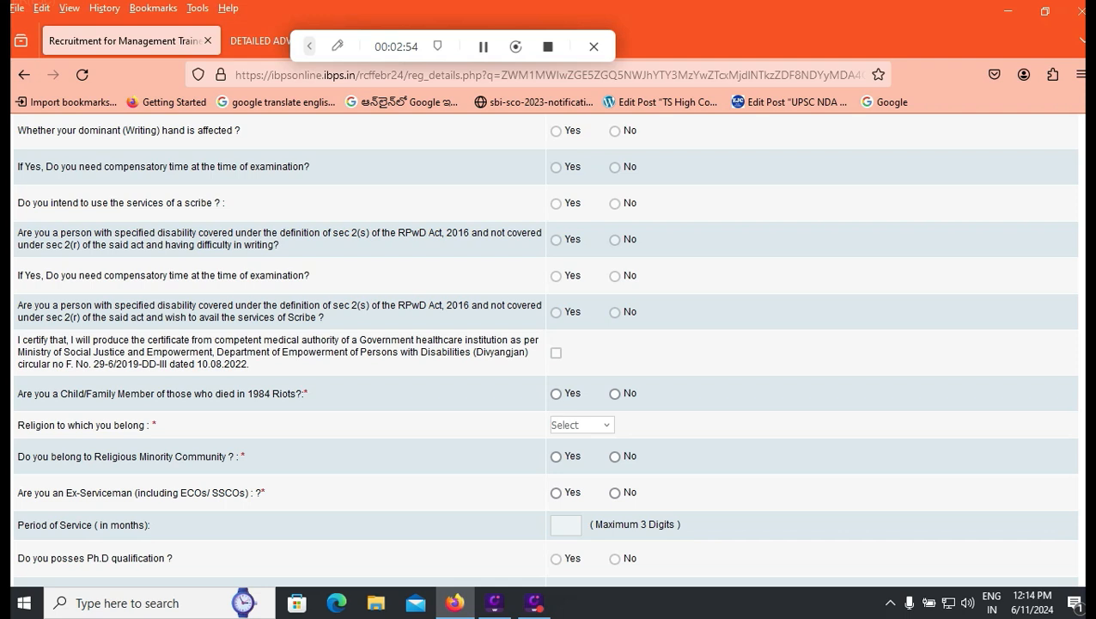
# Step: Answer No to 1984 riots, minority and ex-serviceman, and set religion to Hindu
pyautogui.click(614, 393)
pyautogui.click(581, 424)
pyautogui.click(588, 331)
pyautogui.click(614, 456)
pyautogui.click(614, 492)
# Step: Set nationality to Indian and the exam centre to Hyderabad - Secundarabad
pyautogui.scroll(-2, 545, 348)
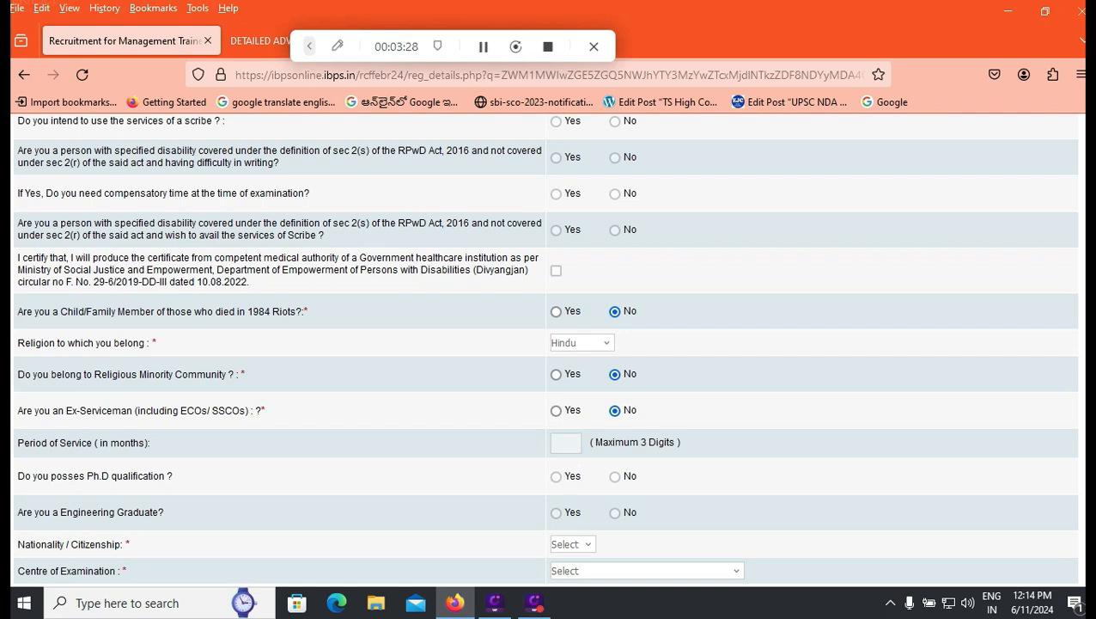
pyautogui.scroll(-2, 545, 343)
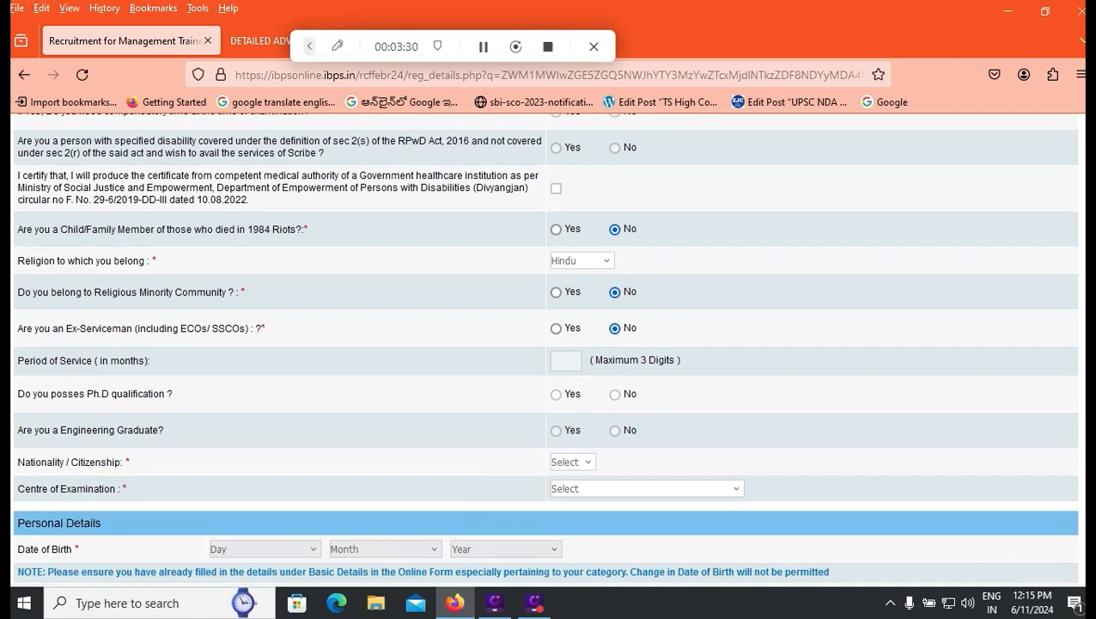
pyautogui.click(572, 461)
pyautogui.click(572, 501)
pyautogui.click(646, 488)
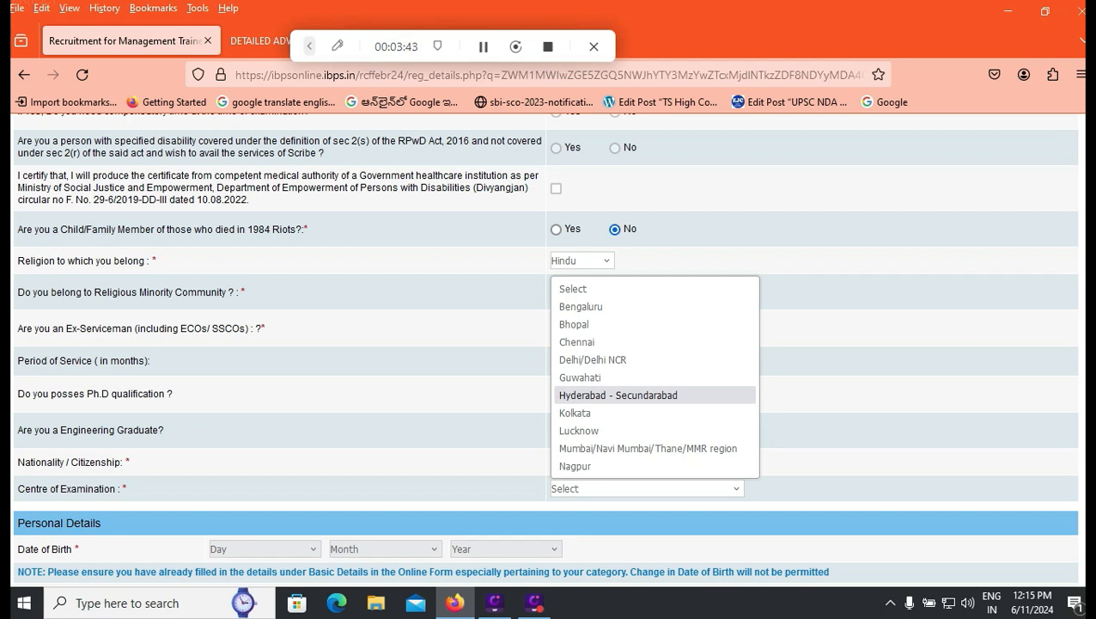
pyautogui.press('Return')
# Step: Set birth date 01 January 2000, gender Male, no twin, and marital status Unmarried
pyautogui.scroll(-3, 550, 343)
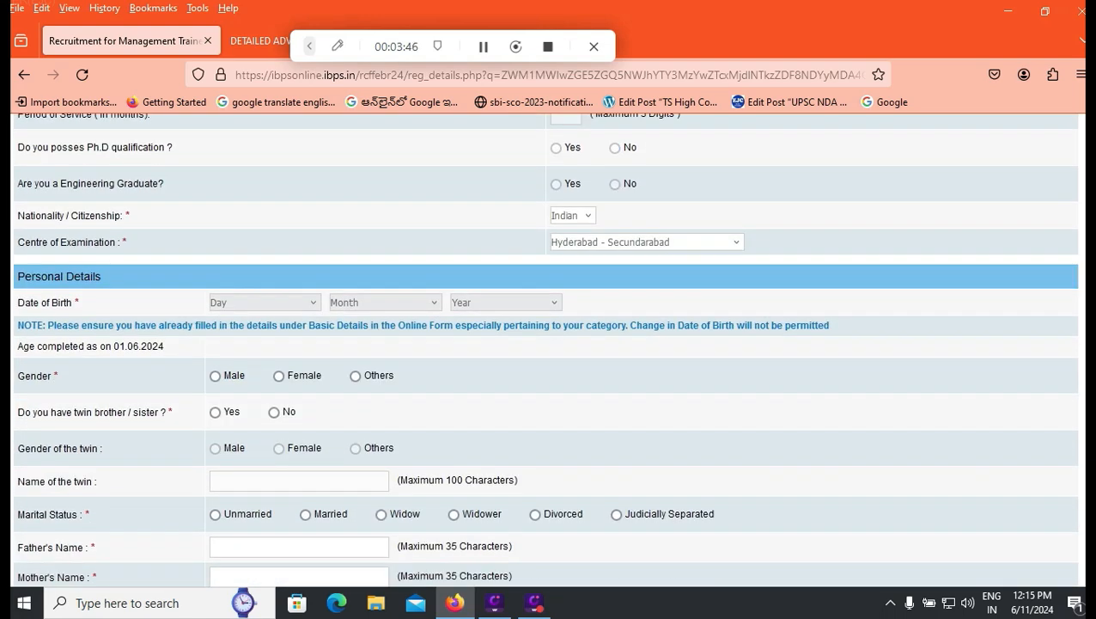
pyautogui.click(264, 302)
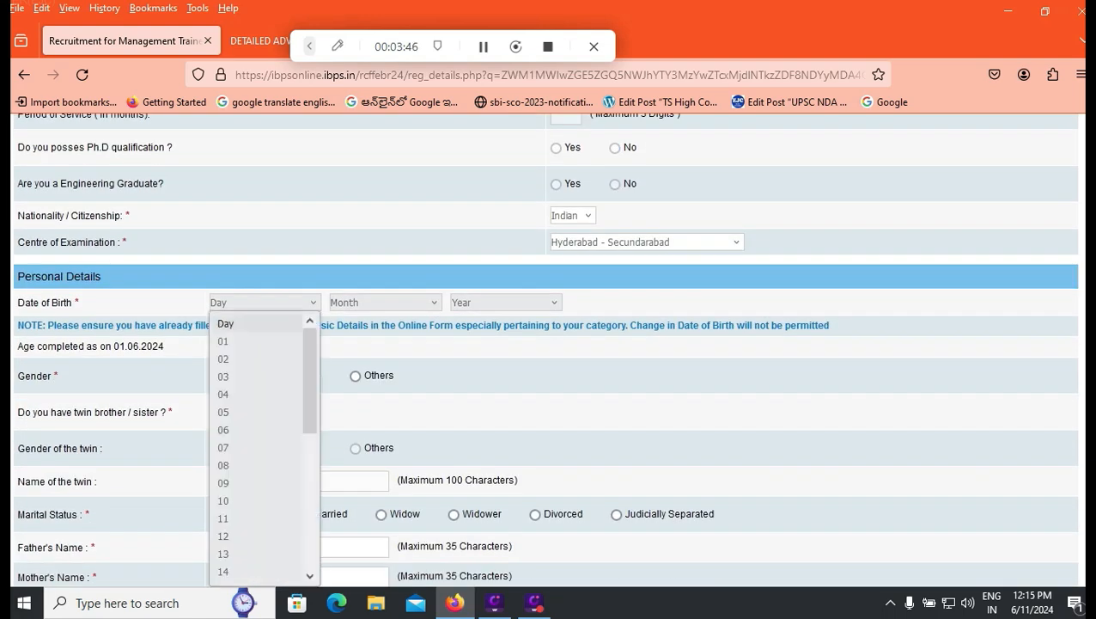
pyautogui.click(225, 341)
pyautogui.click(385, 302)
pyautogui.click(355, 341)
pyautogui.click(505, 302)
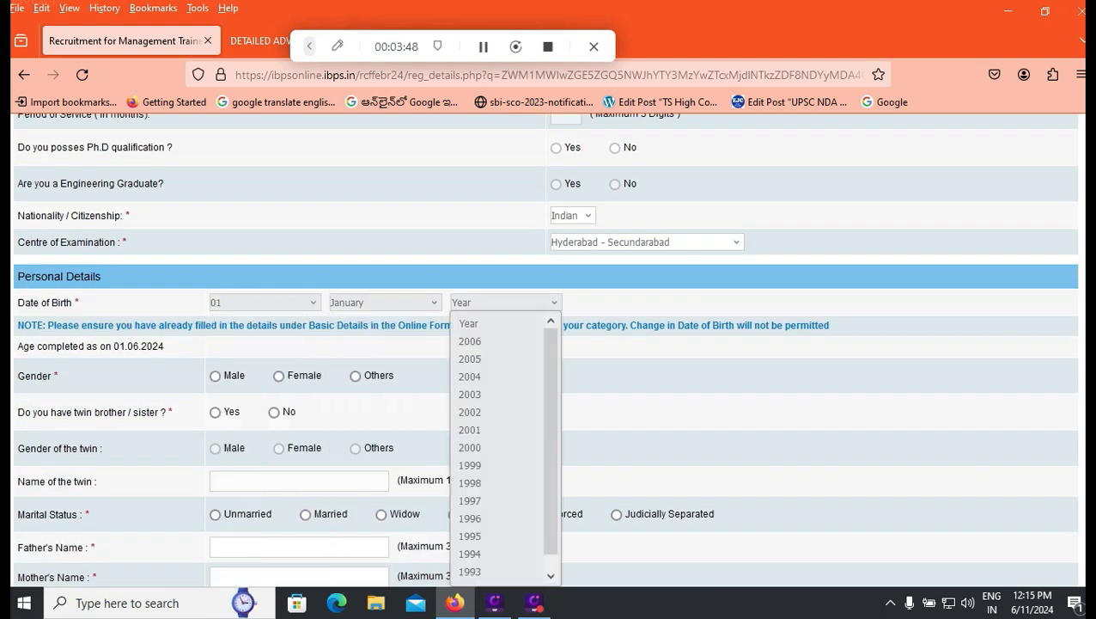
pyautogui.click(469, 447)
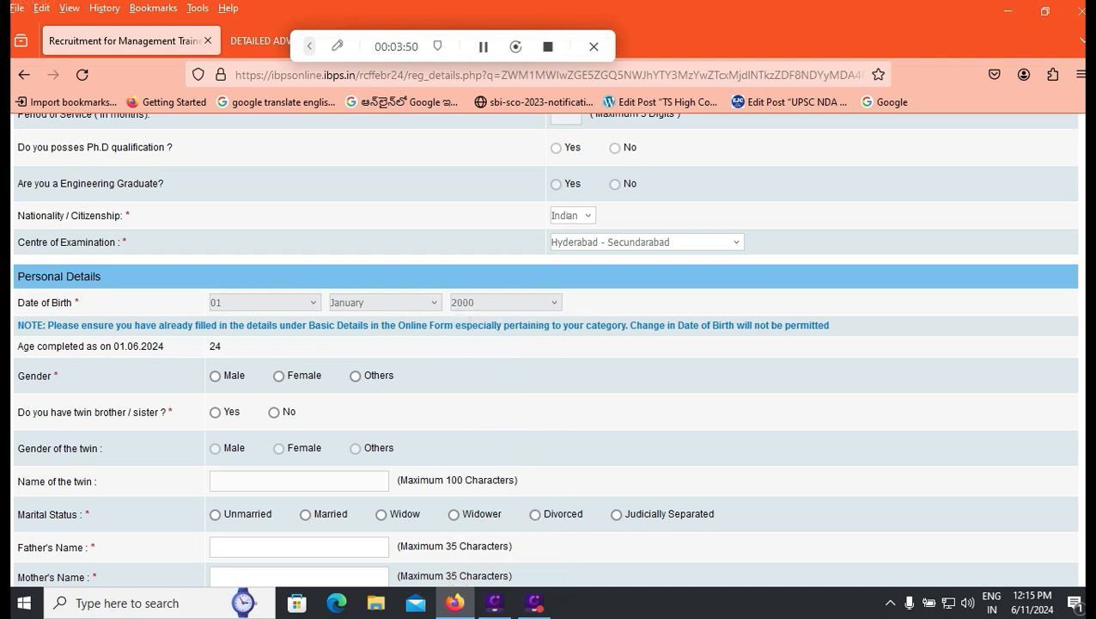
pyautogui.click(214, 376)
pyautogui.click(274, 411)
pyautogui.scroll(-2, 546, 344)
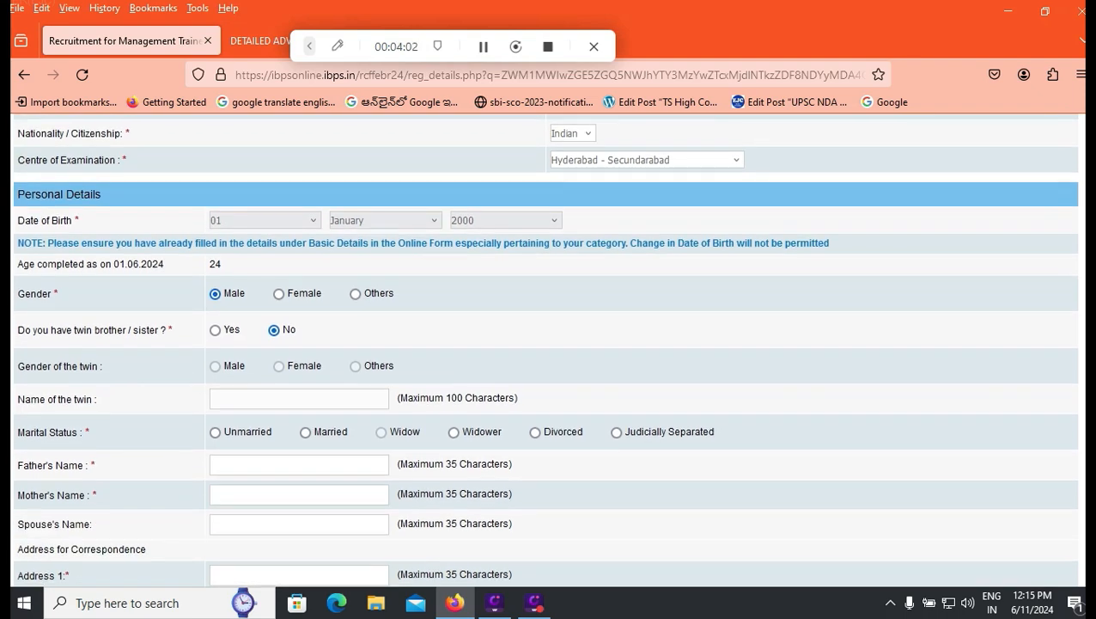
pyautogui.click(215, 432)
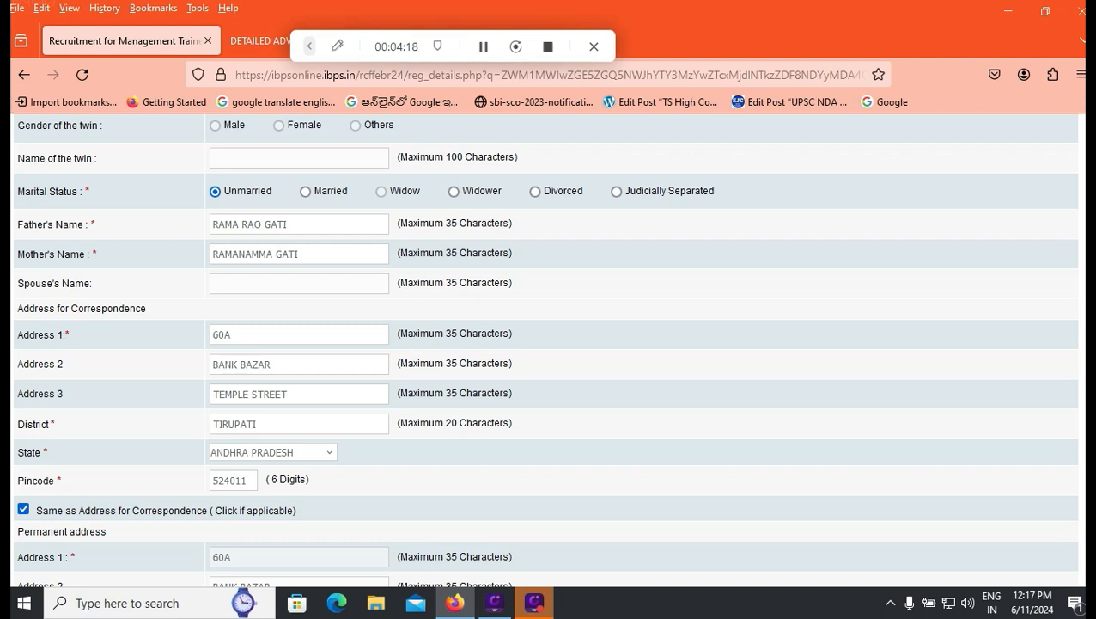
# Step: Fill in the bank account number confirmation, IFSC code and MICR number fields
pyautogui.scroll(-3, 546, 343)
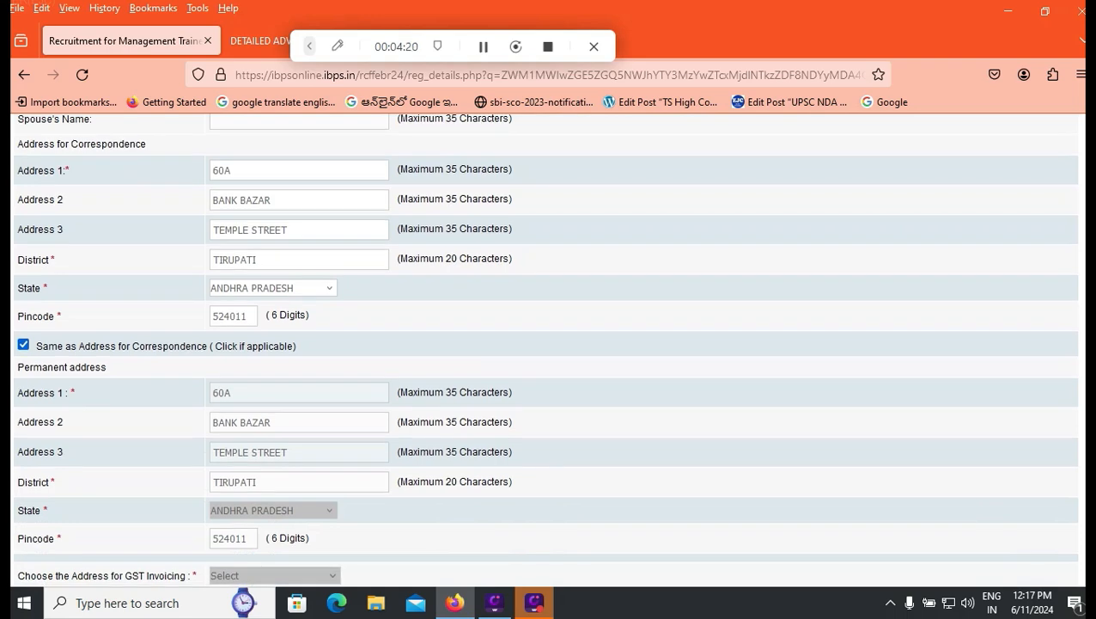
pyautogui.scroll(-3, 546, 344)
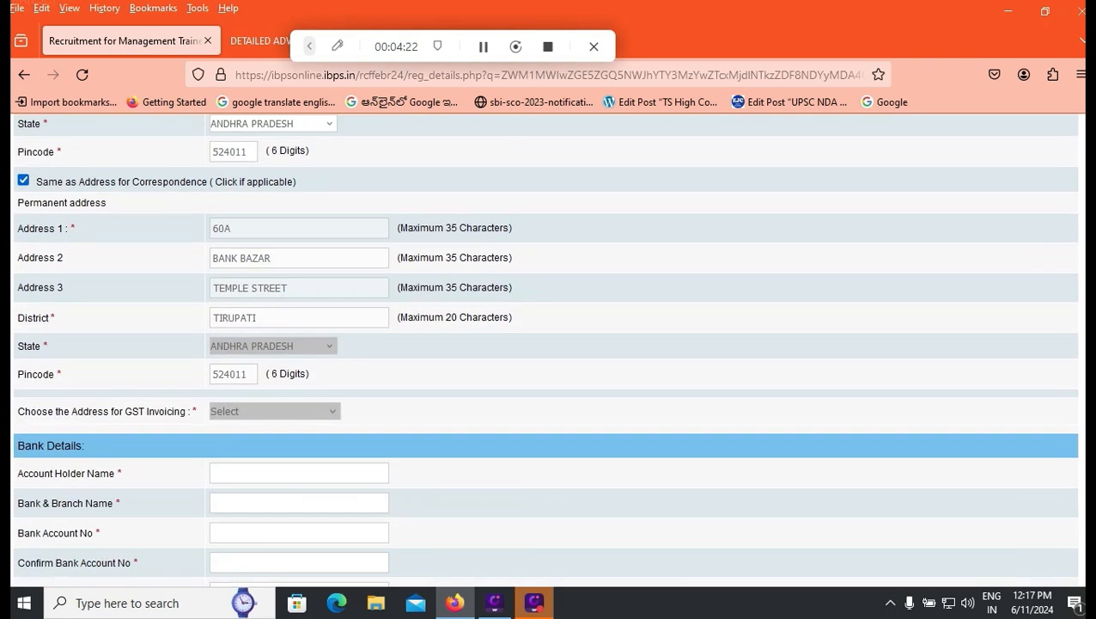
pyautogui.scroll(-3, 546, 343)
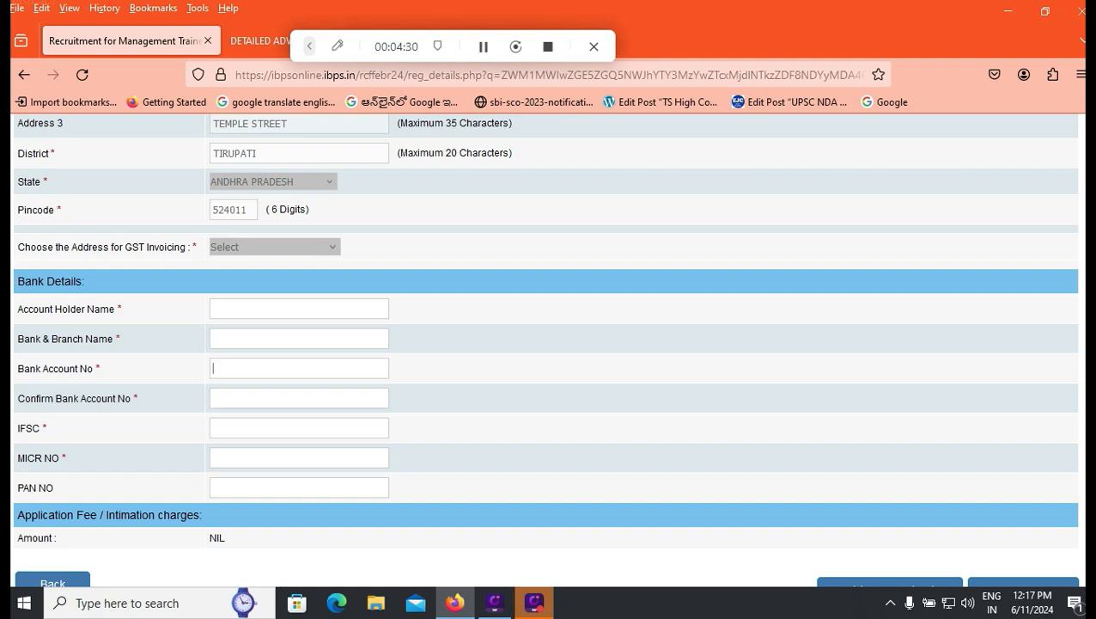
pyautogui.click(213, 398)
pyautogui.click(213, 427)
pyautogui.click(213, 457)
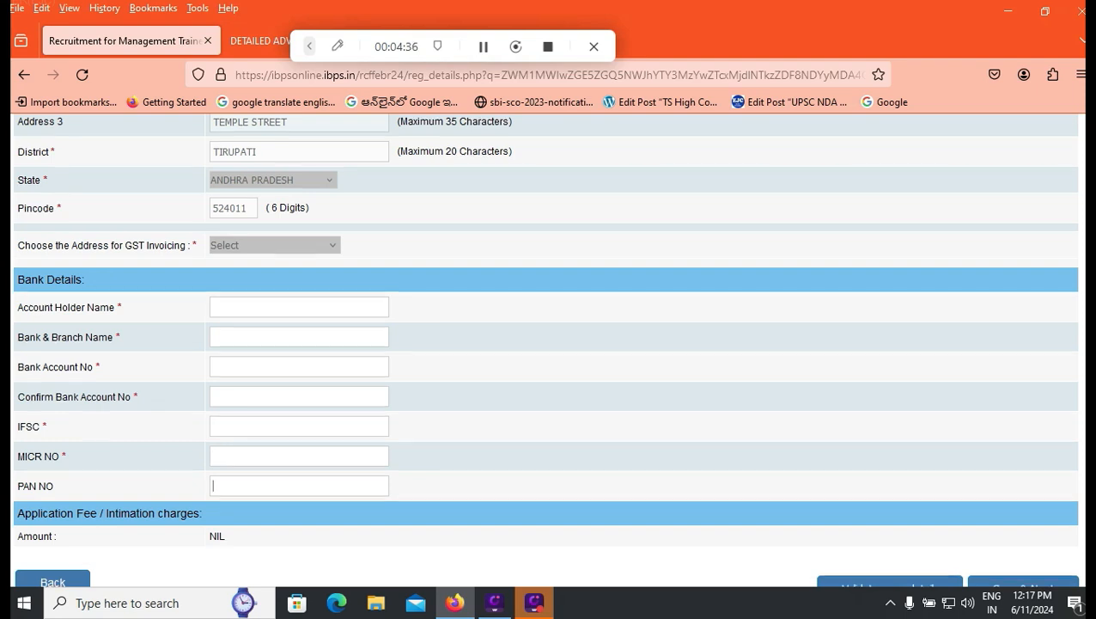
pyautogui.scroll(-2, 546, 344)
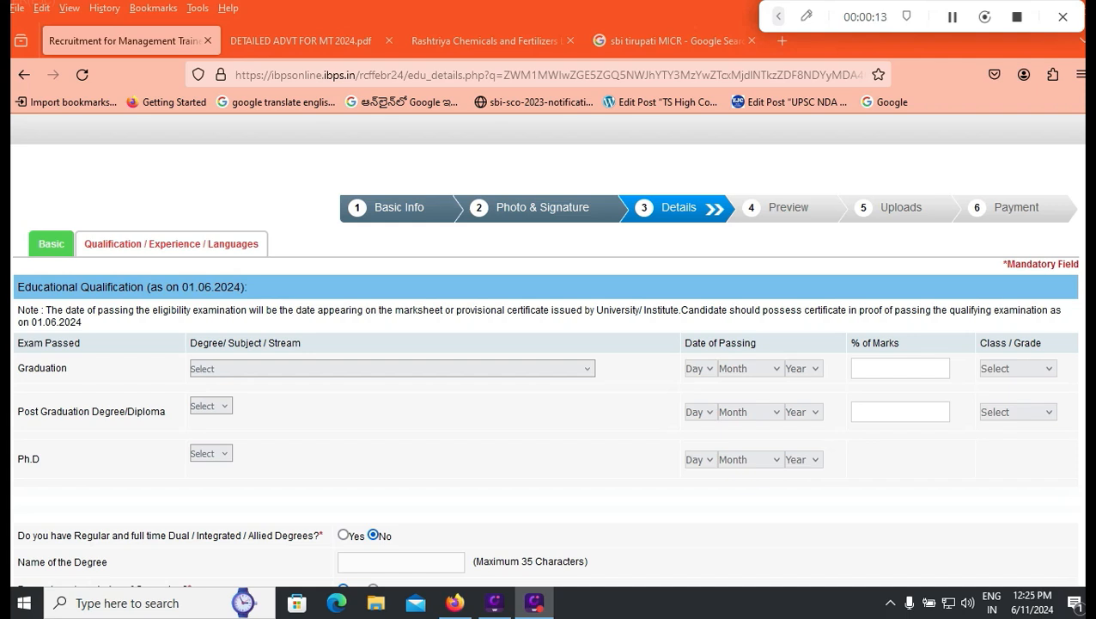
# Step: Choose 4 years Regular Full time B.Tech in Electrical, passed 01 January 2021
pyautogui.click(392, 368)
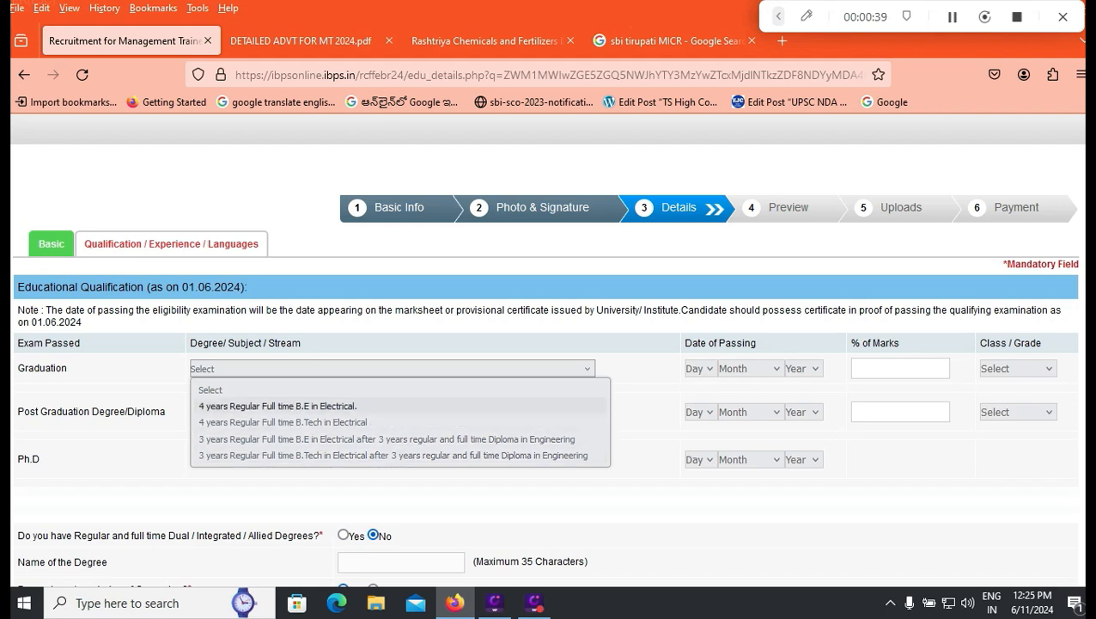
pyautogui.click(283, 421)
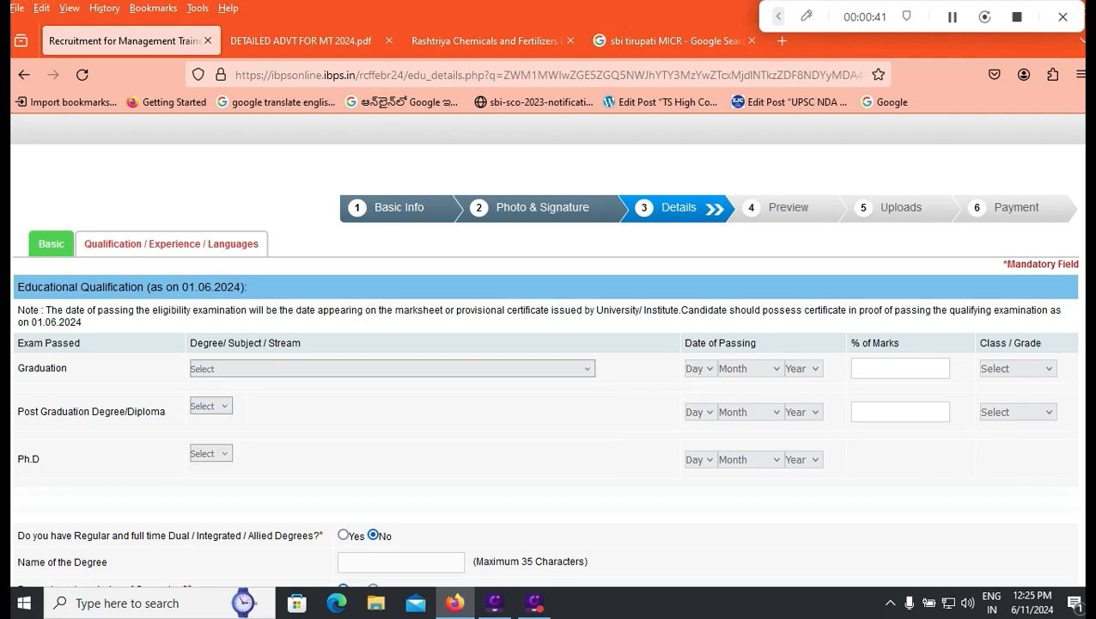
pyautogui.click(699, 368)
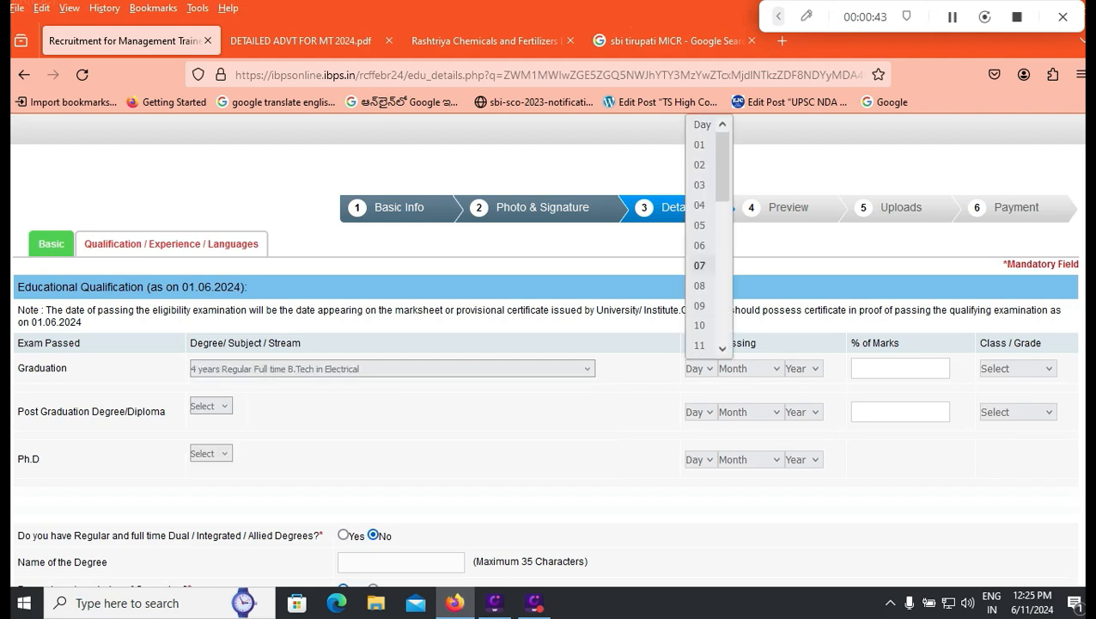
pyautogui.click(696, 143)
pyautogui.click(750, 368)
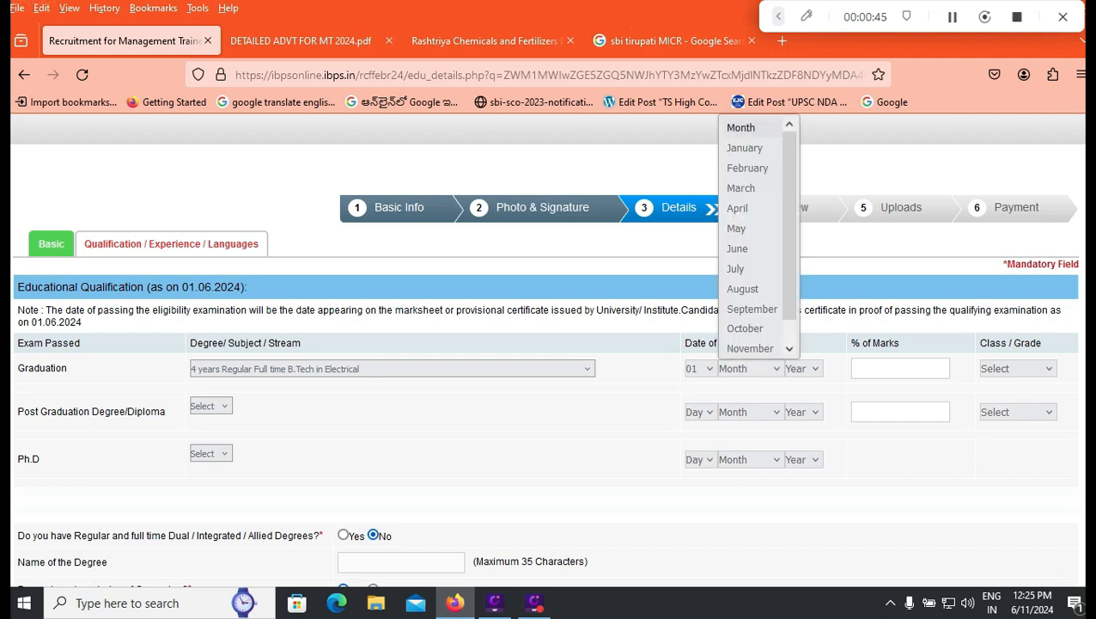
pyautogui.click(745, 147)
pyautogui.click(803, 367)
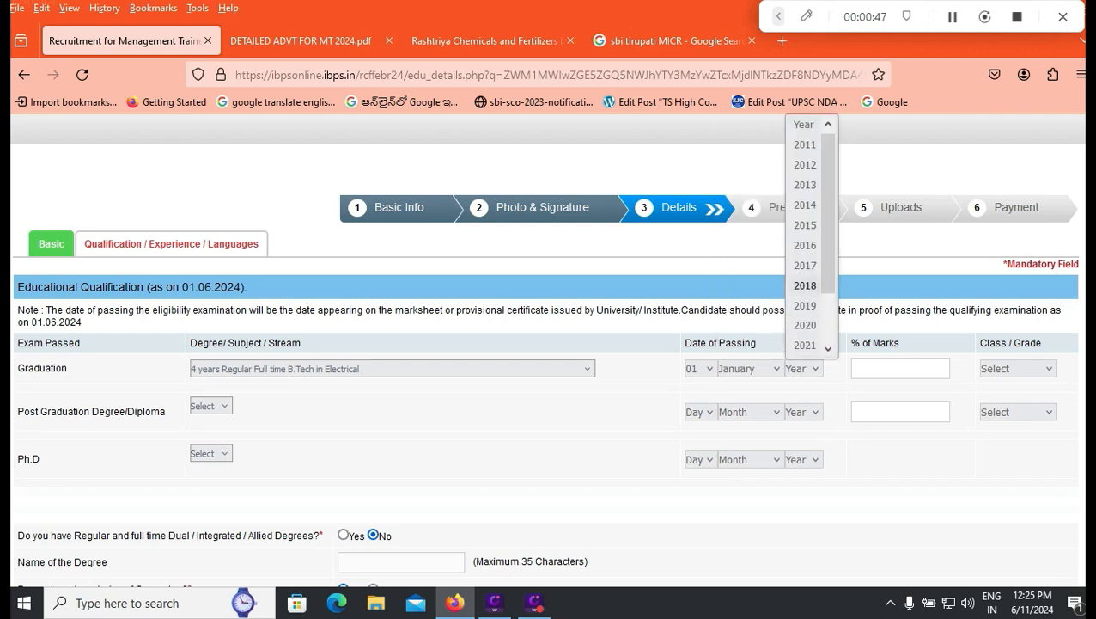
pyautogui.click(804, 345)
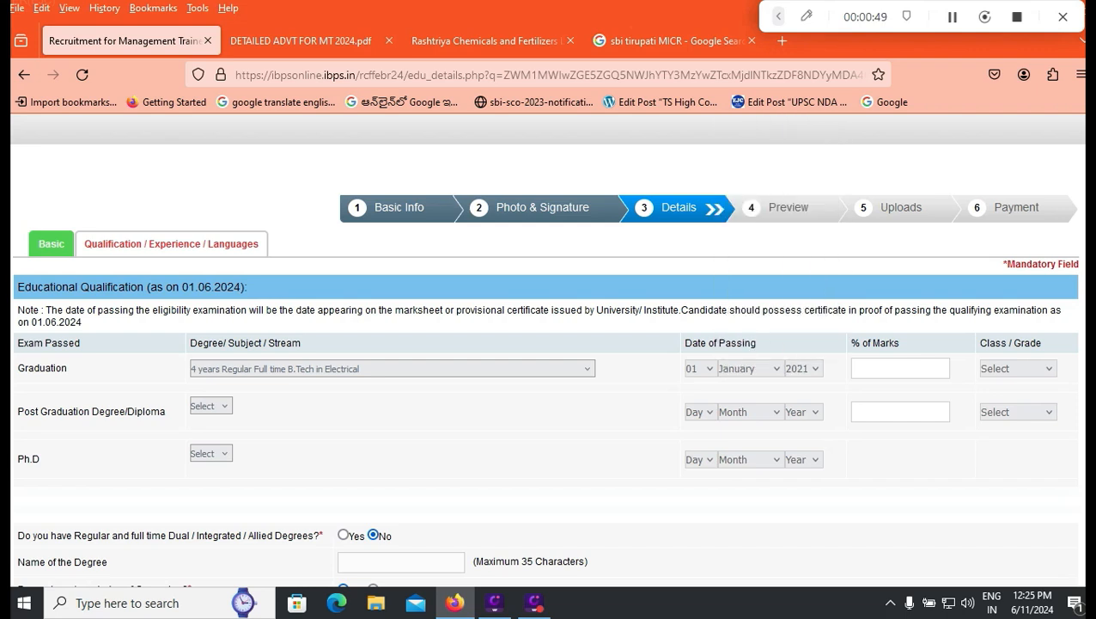
# Step: Enter 75.15% marks and First Class for graduation, leaving post graduation unset
pyautogui.click(899, 367)
pyautogui.write('75.15')
pyautogui.click(1017, 368)
pyautogui.click(1012, 410)
pyautogui.click(210, 405)
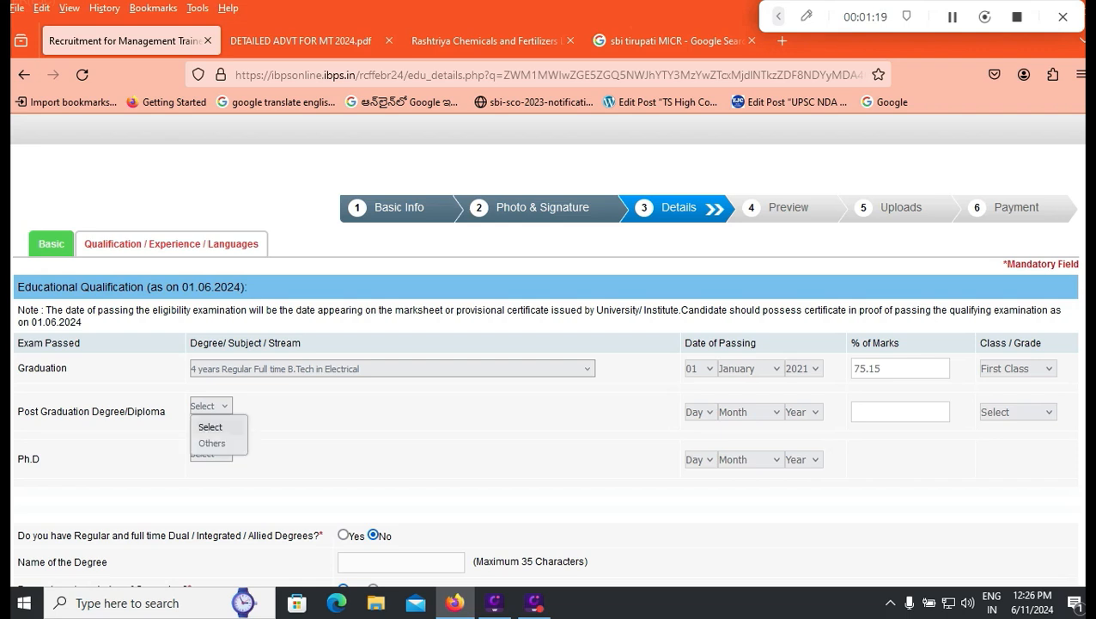
pyautogui.press('Escape')
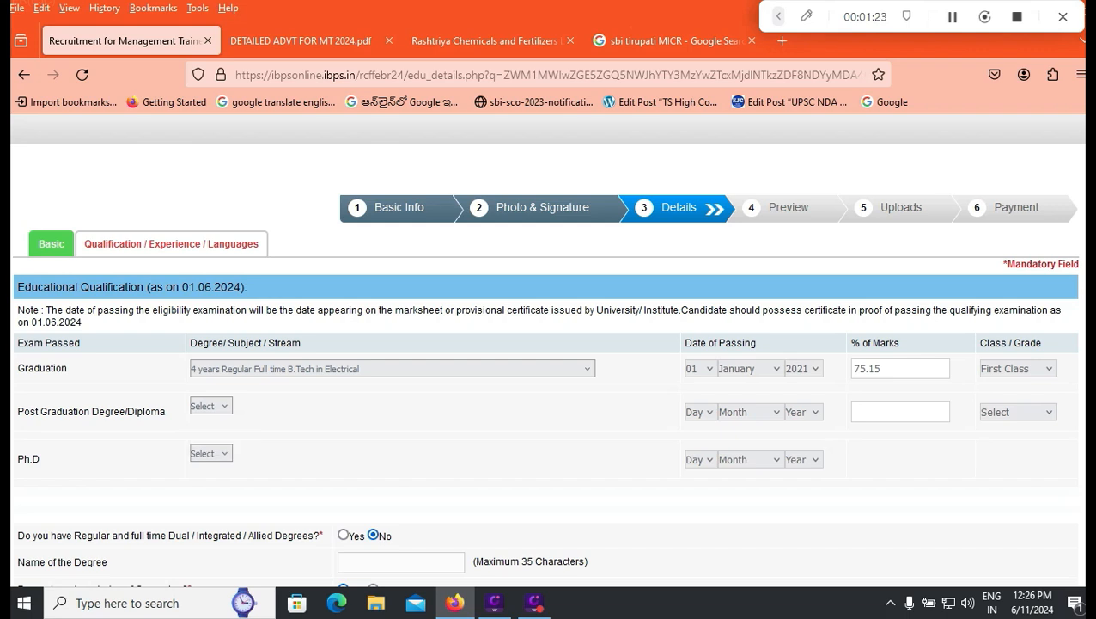
pyautogui.scroll(-2, 548, 350)
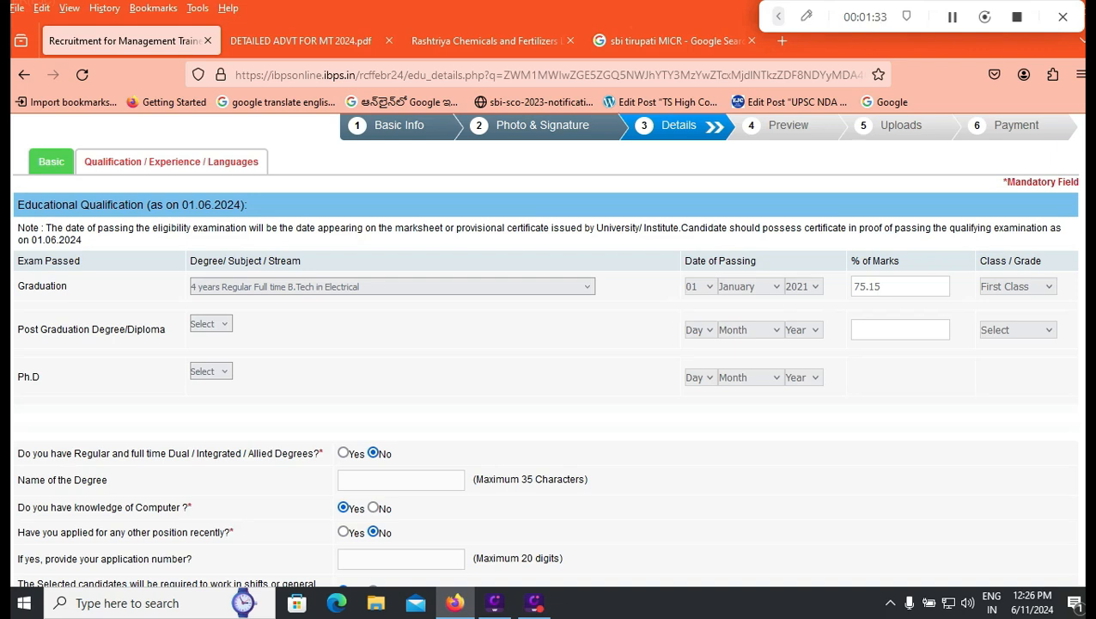
pyautogui.scroll(-2, 546, 344)
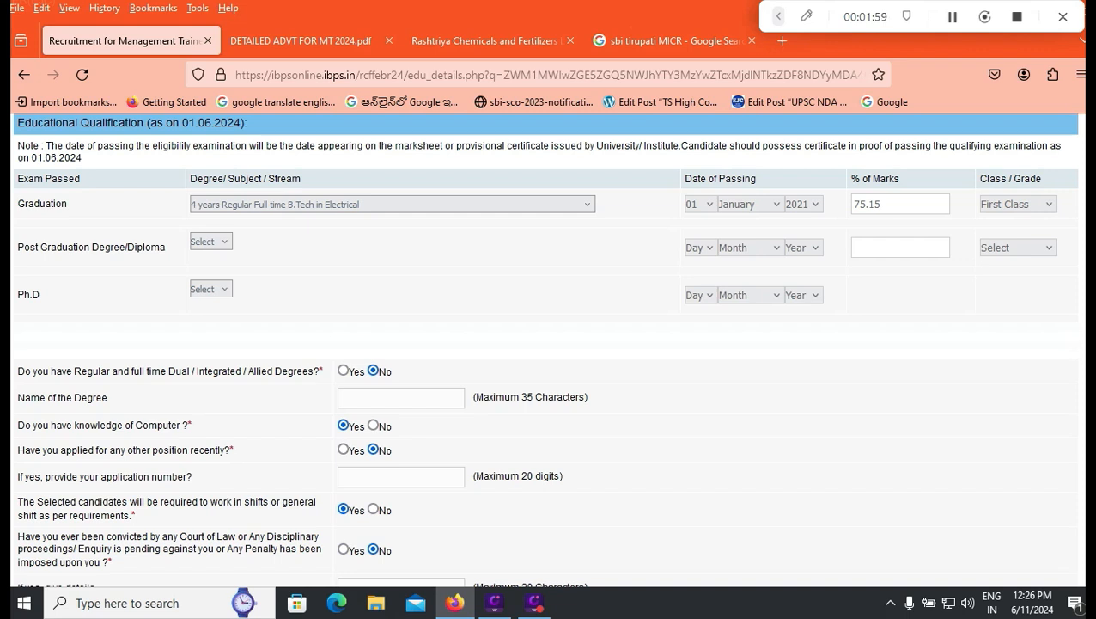
pyautogui.scroll(-2, 545, 349)
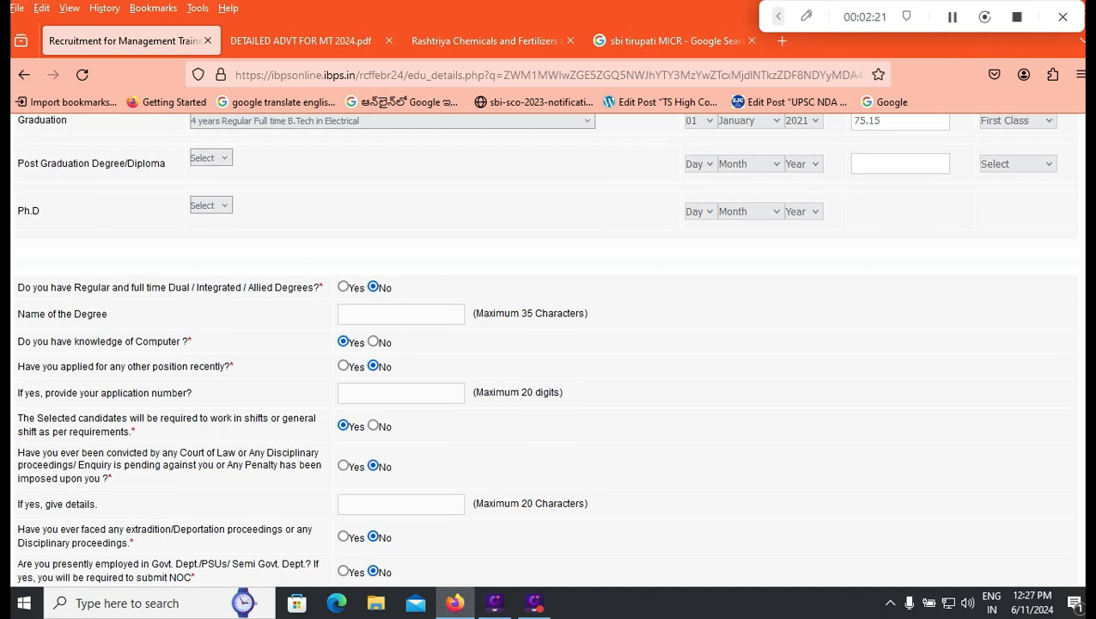
pyautogui.scroll(-2, 548, 343)
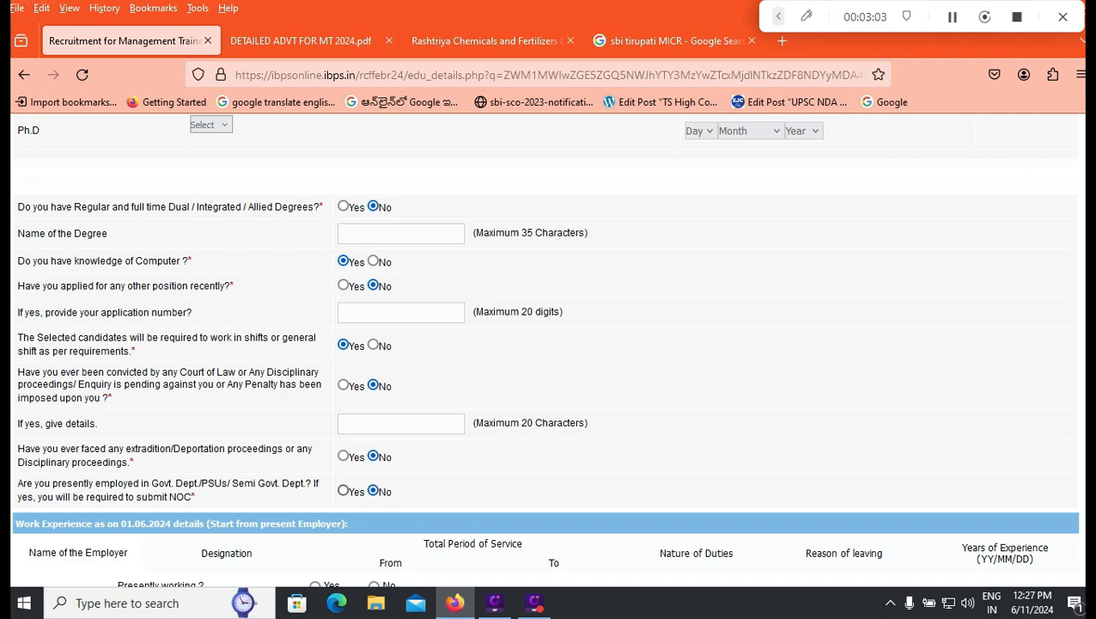
pyautogui.scroll(-3, 550, 343)
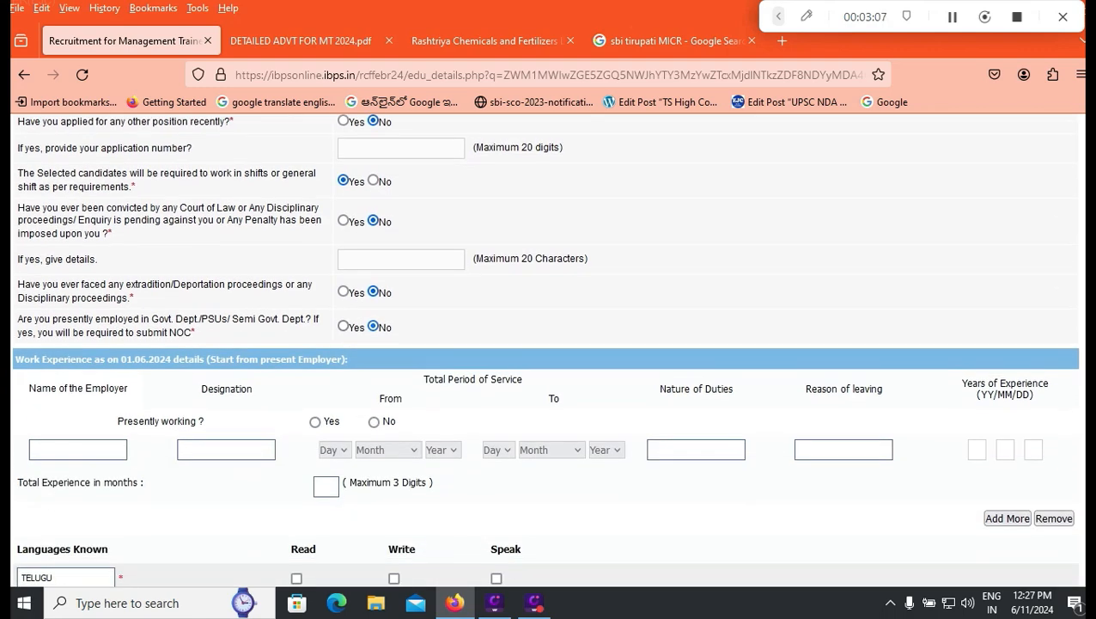
pyautogui.scroll(3, 550, 343)
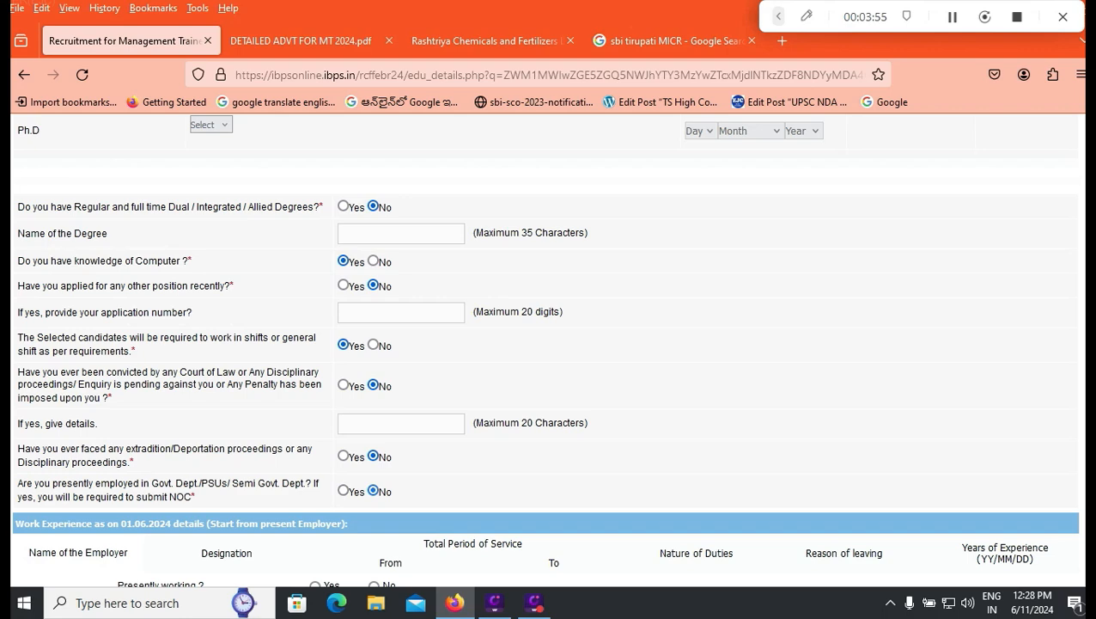
pyautogui.scroll(-2, 550, 343)
pyautogui.scroll(-4, 550, 343)
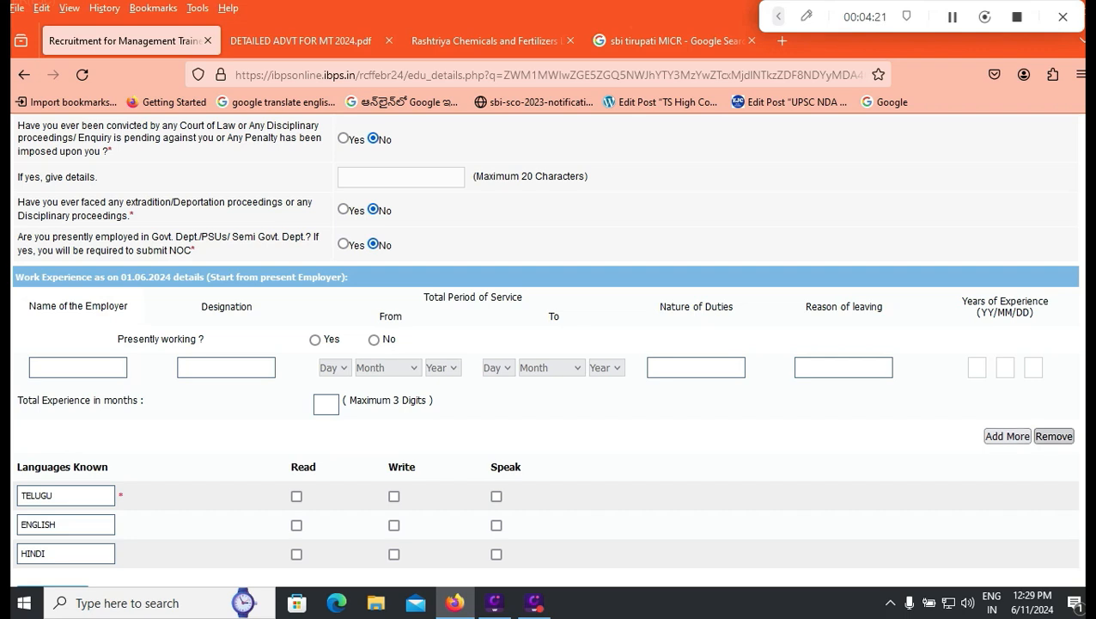
# Step: Mark Telugu and English as read, write and speak, and Hindi as read and speak
pyautogui.scroll(-2, 548, 343)
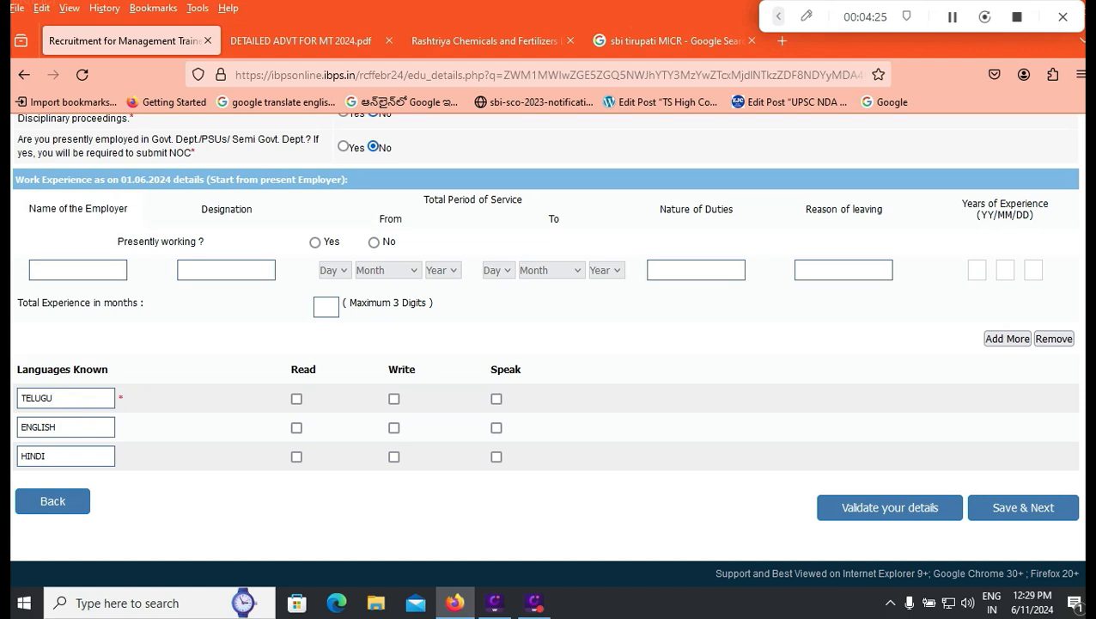
pyautogui.click(297, 399)
pyautogui.click(393, 398)
pyautogui.click(496, 398)
pyautogui.click(296, 427)
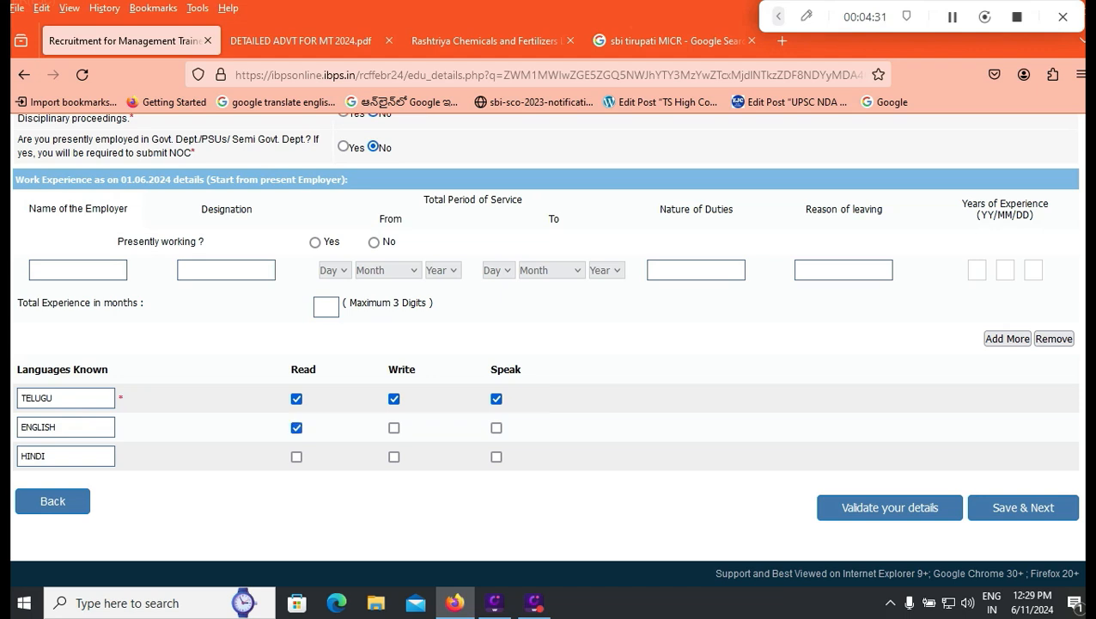
pyautogui.click(393, 427)
pyautogui.click(496, 427)
pyautogui.click(297, 456)
pyautogui.click(496, 456)
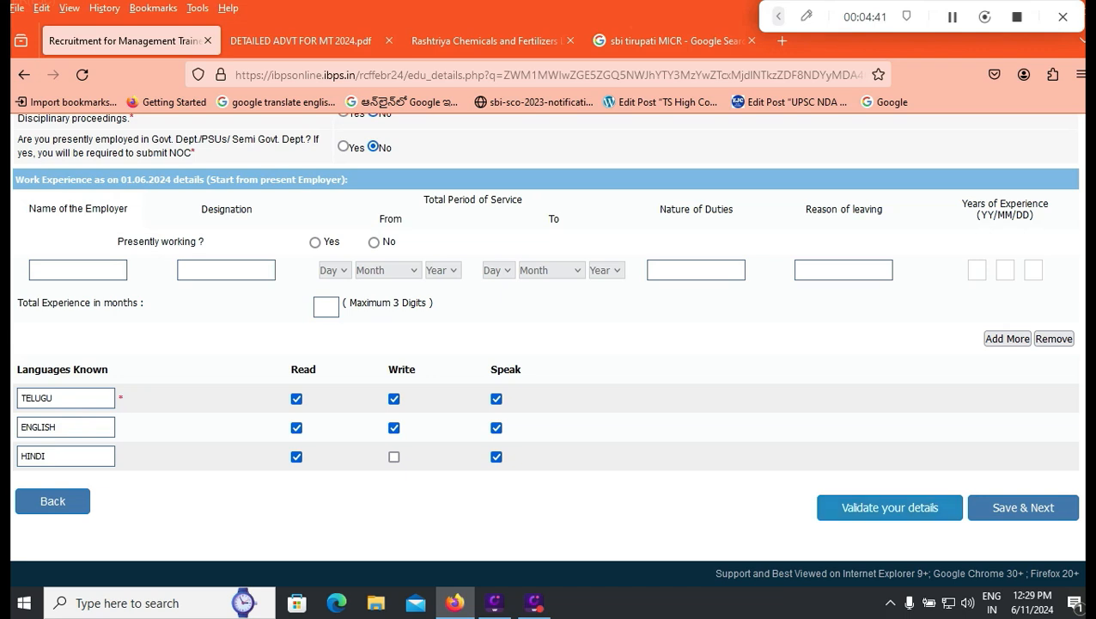
# Step: Verify the entered details, then save them to open the registration preview
pyautogui.click(889, 507)
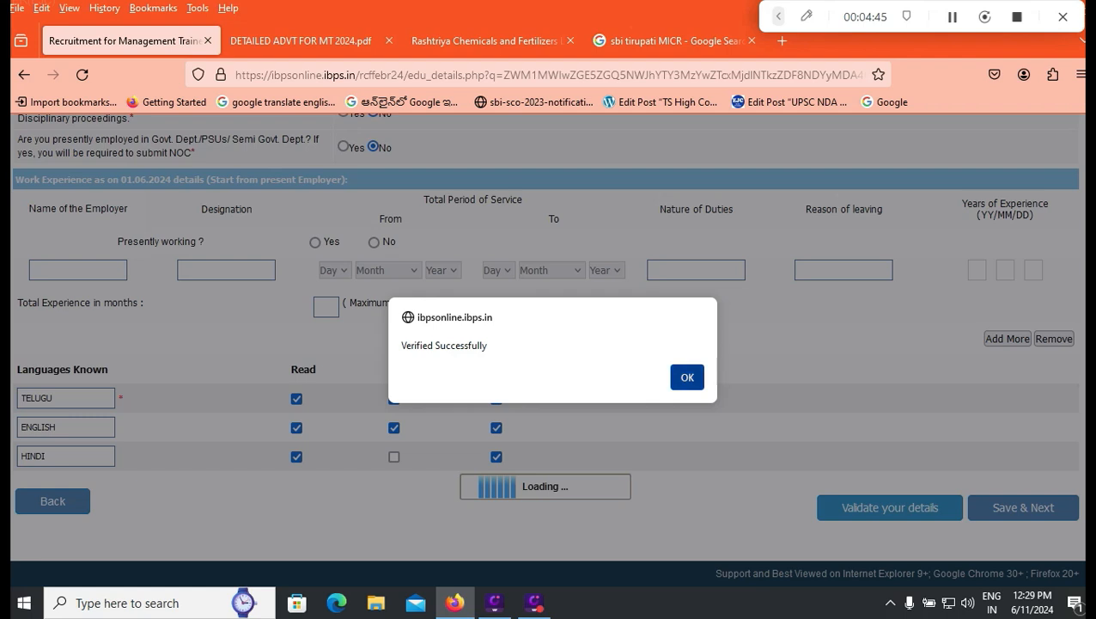
pyautogui.click(687, 377)
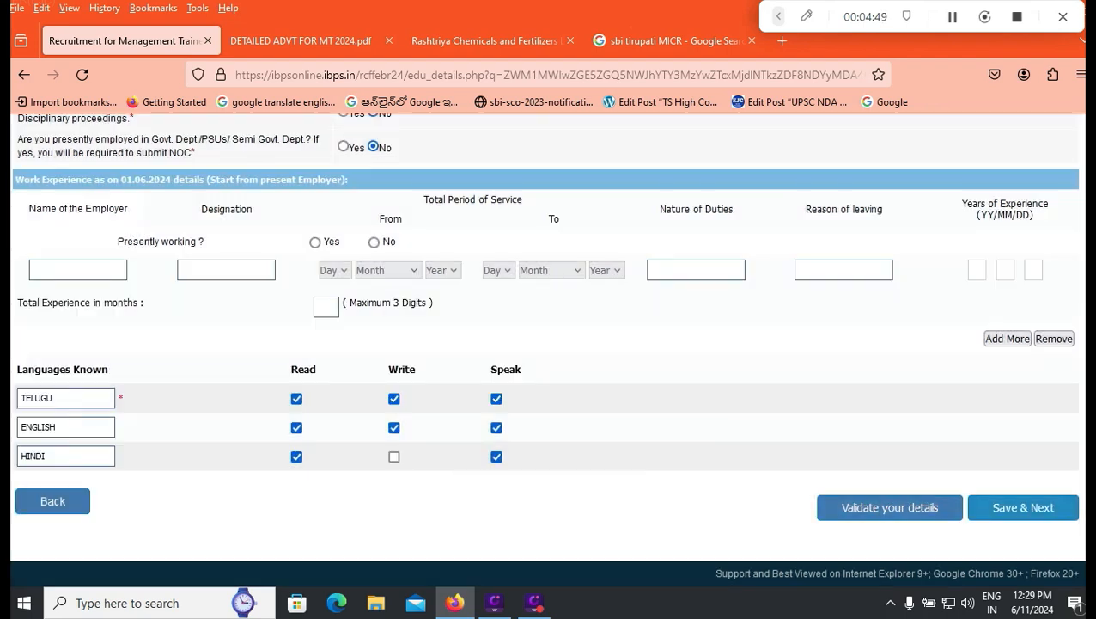
pyautogui.click(1022, 507)
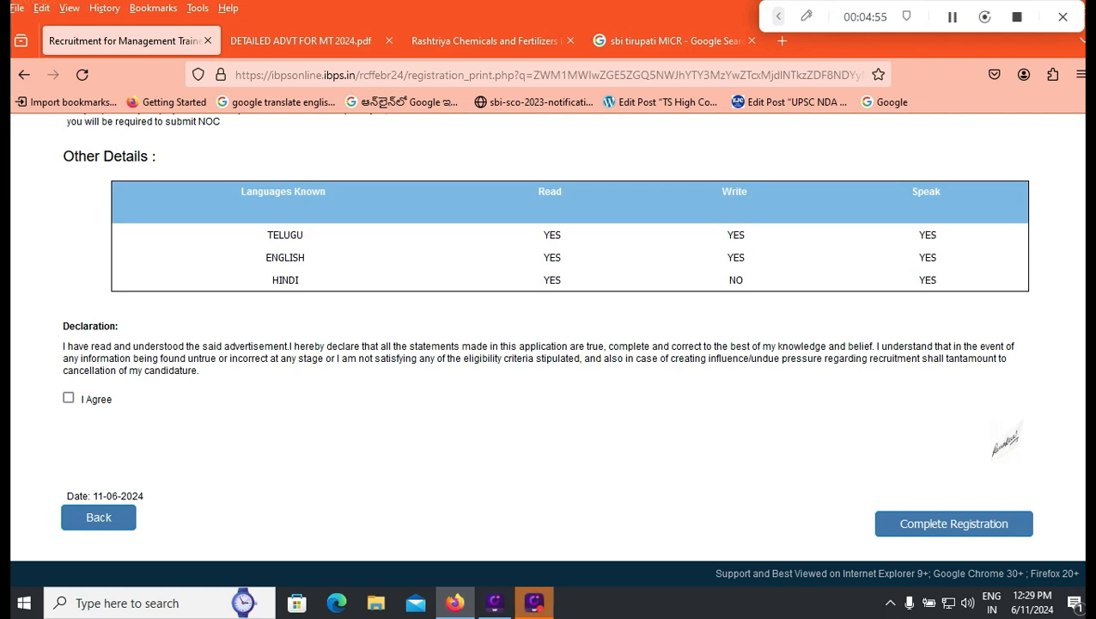
# Step: Tick 'I Agree' to accept the application declaration
pyautogui.click(778, 16)
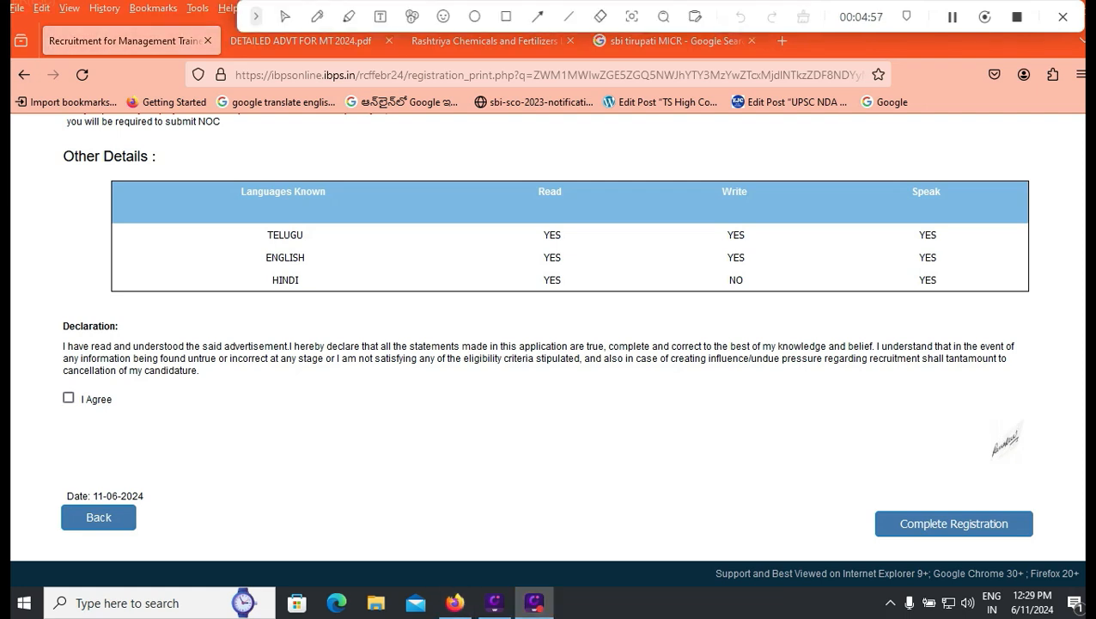
pyautogui.click(68, 397)
pyautogui.click(506, 17)
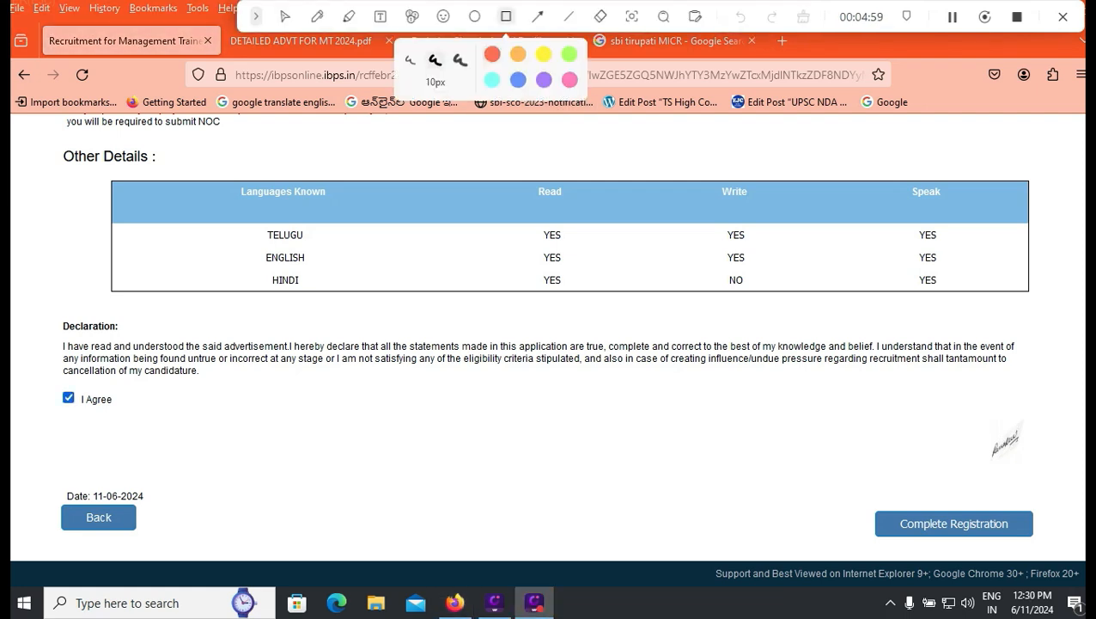
pyautogui.moveTo(849, 493); pyautogui.dragTo(1052, 554)
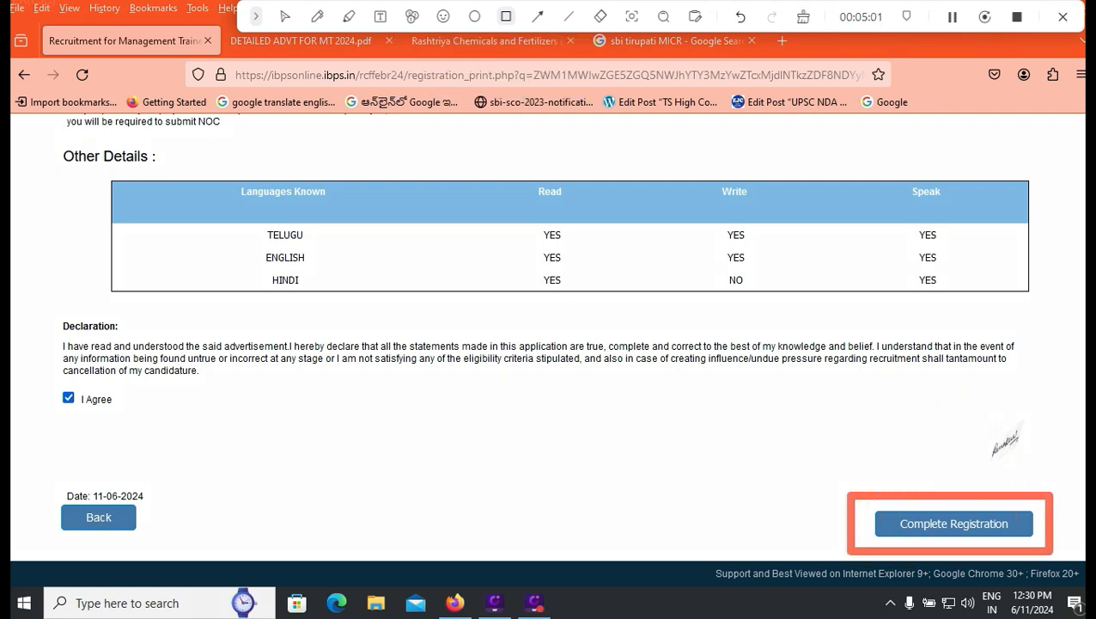
pyautogui.moveTo(37, 495)
pyautogui.mouseDown()
pyautogui.moveTo(115, 538)
pyautogui.moveTo(177, 546)
pyautogui.mouseUp()
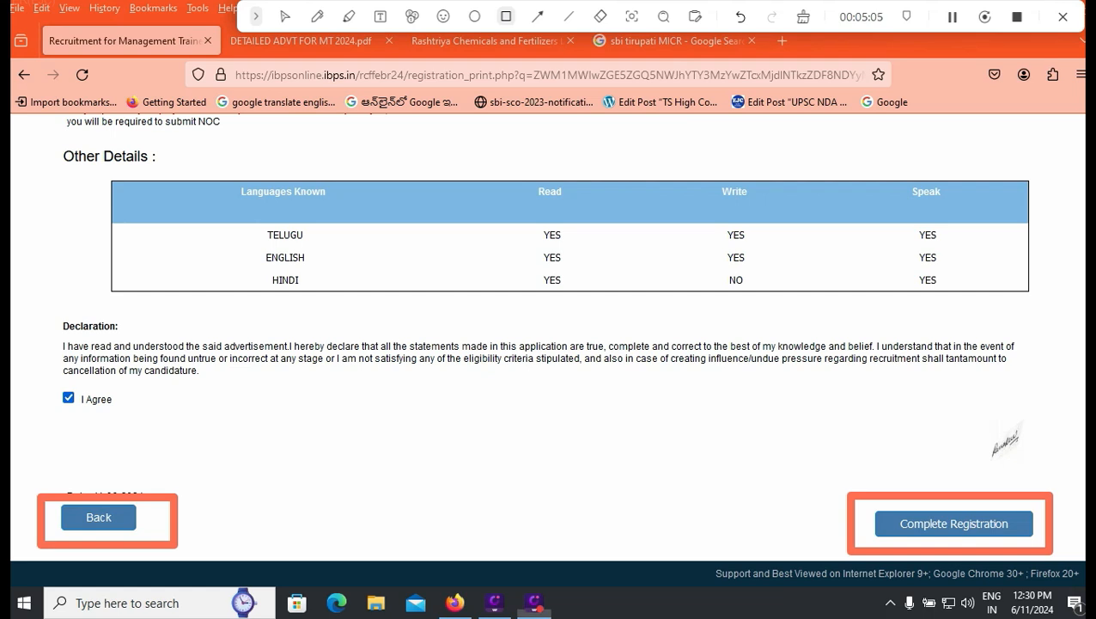
pyautogui.click(284, 16)
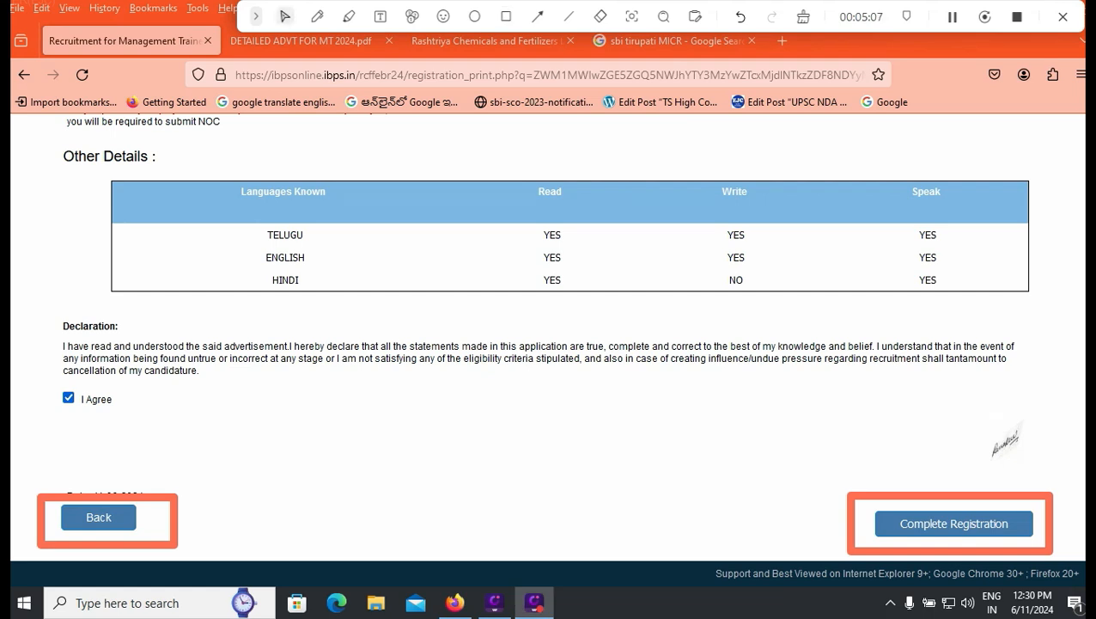
# Step: Complete the registration and confirm both notices to reach the document upload step
pyautogui.click(954, 523)
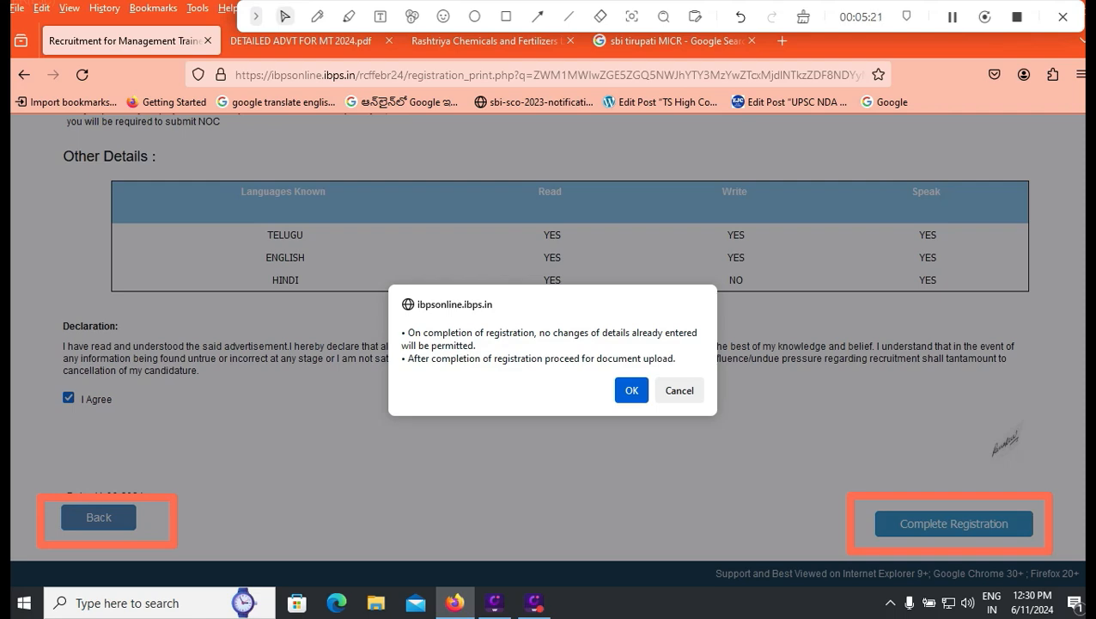
pyautogui.press('Return')
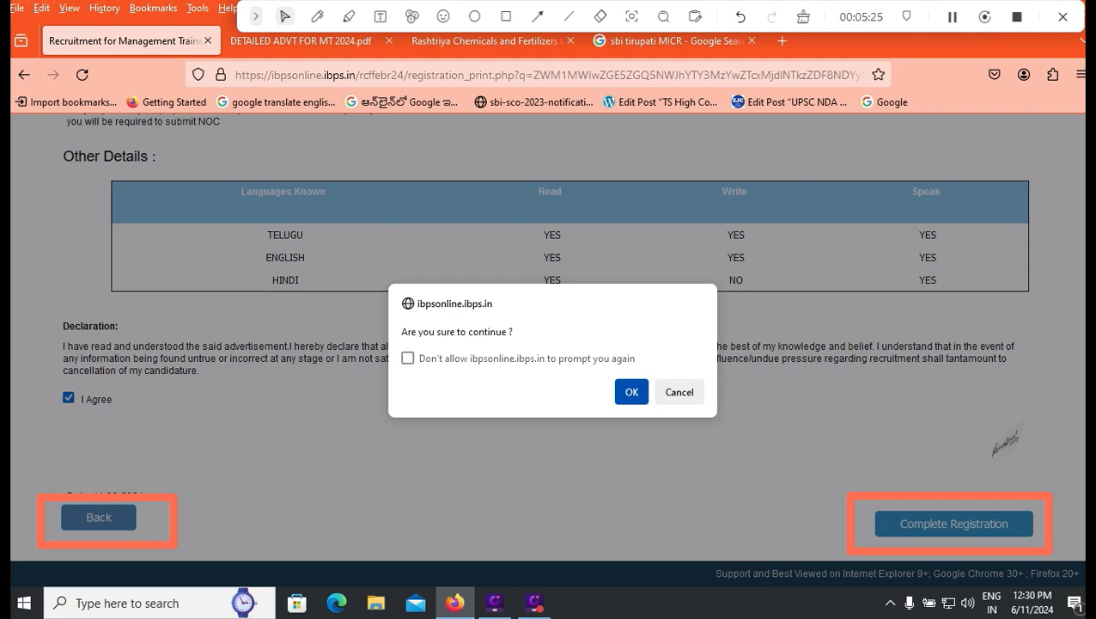
pyautogui.press('Return')
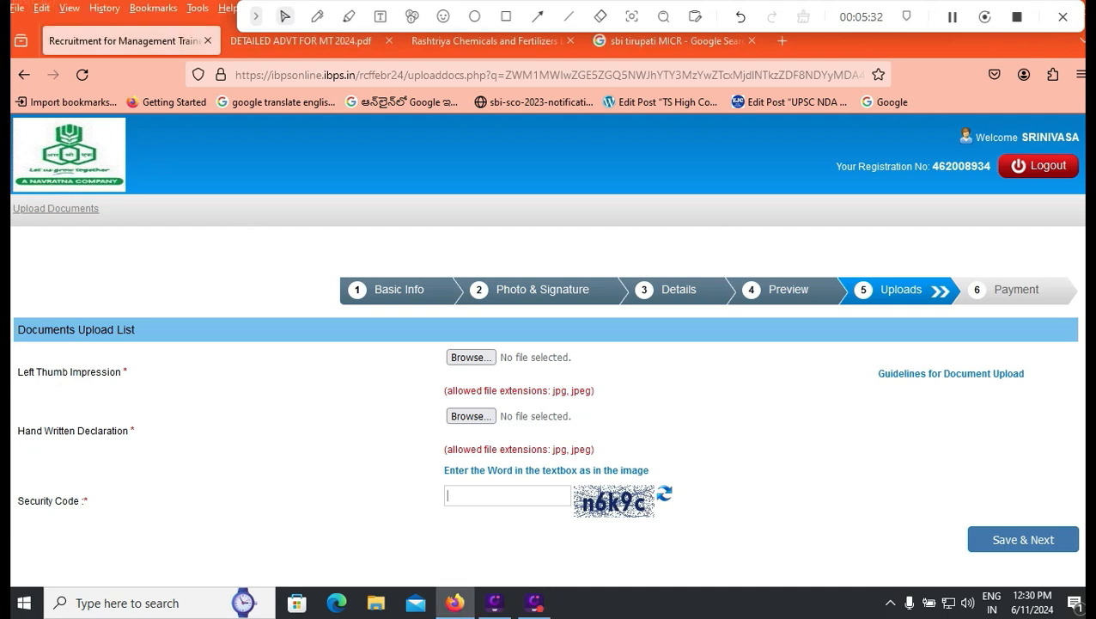
pyautogui.write('N6K9C')
pyautogui.hotkey('ctrl', 'Tab')
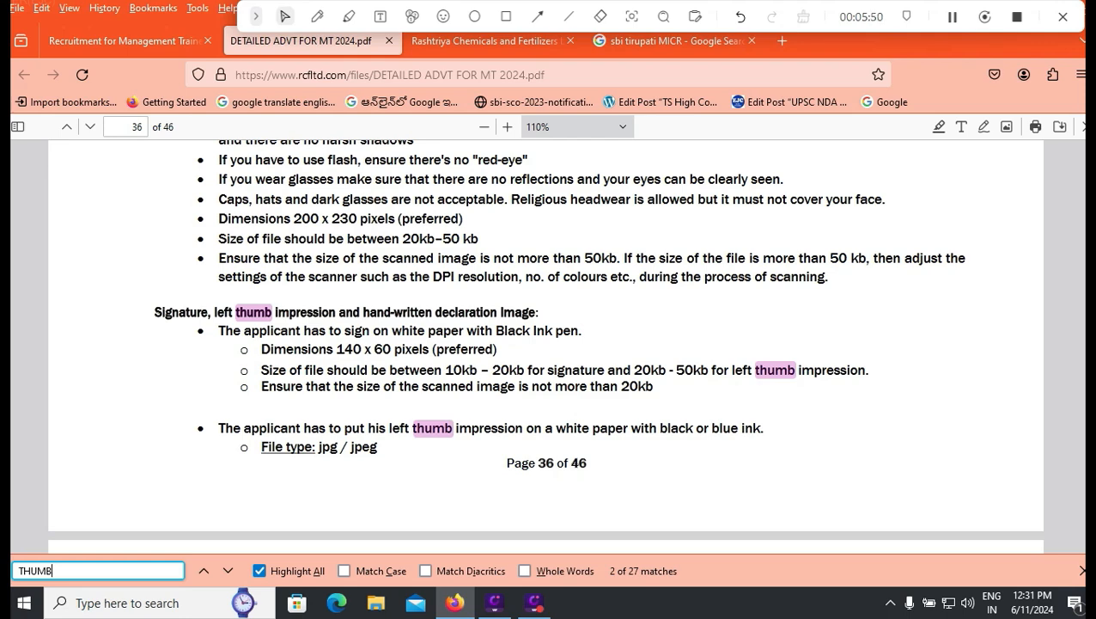
# Step: Read the PDF's thumb-impression rules and select the required handwritten declaration wording
pyautogui.scroll(-3, 546, 344)
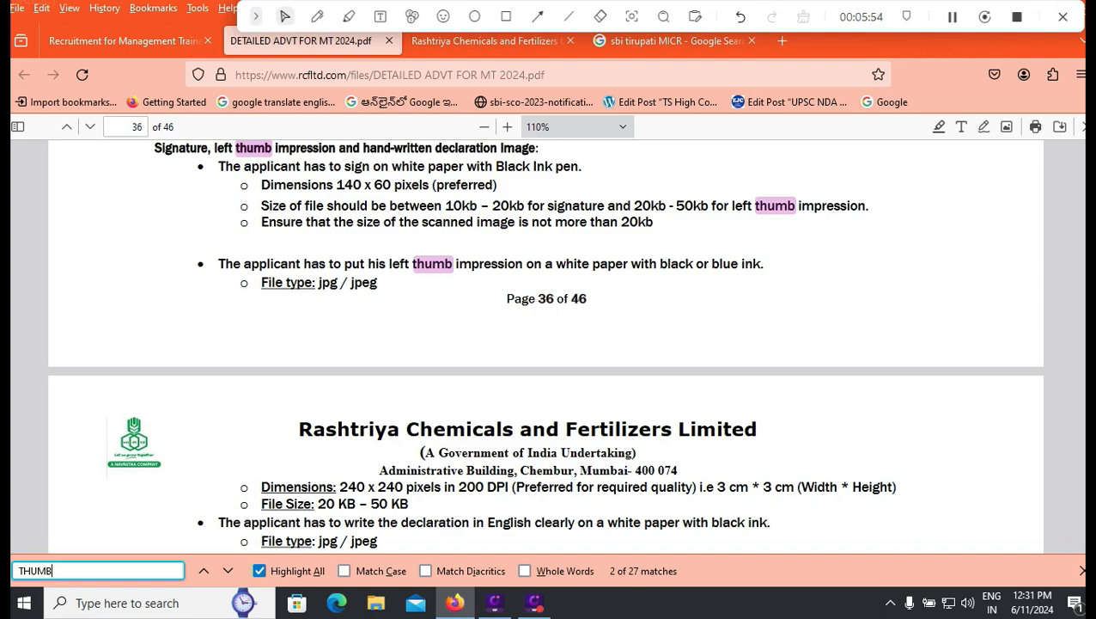
pyautogui.scroll(5, 545, 344)
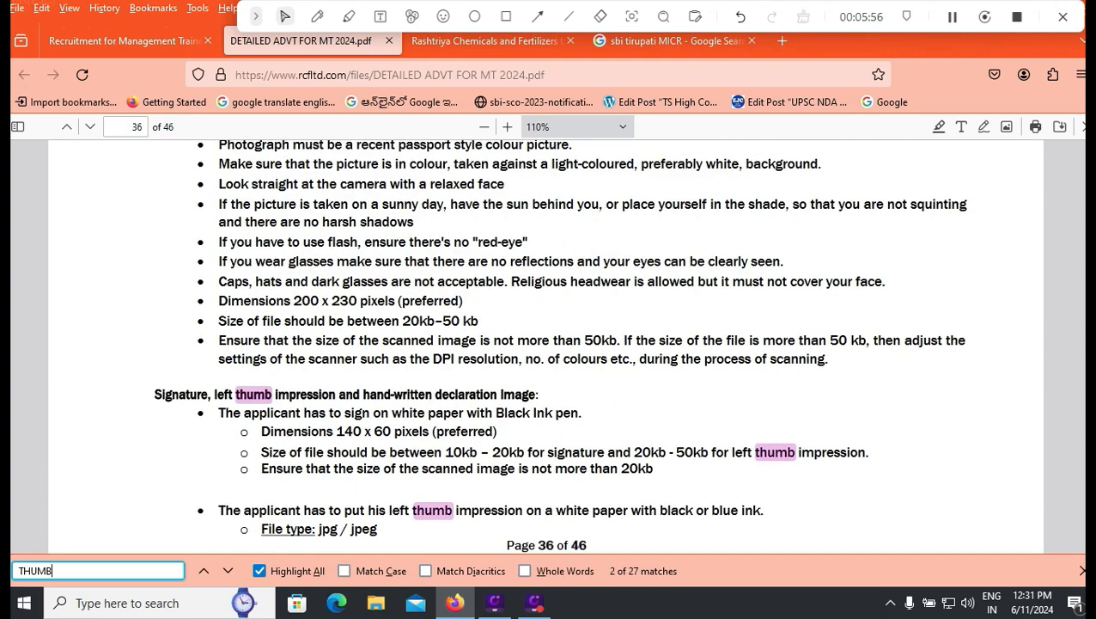
pyautogui.scroll(7, 544, 344)
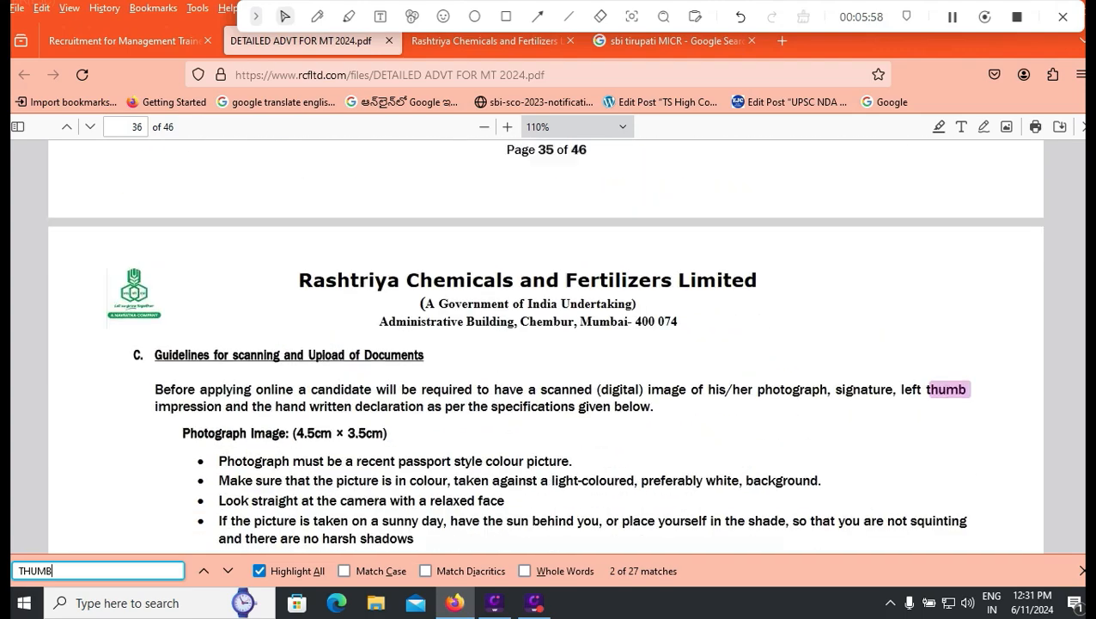
pyautogui.scroll(7, 545, 343)
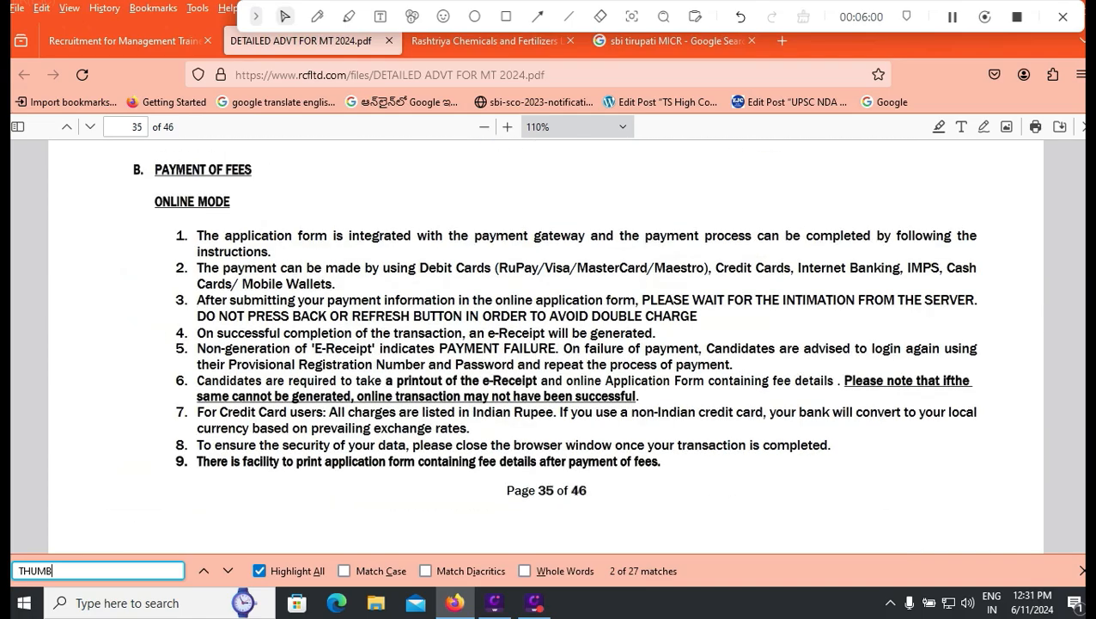
pyautogui.scroll(7, 545, 344)
pyautogui.scroll(5, 545, 344)
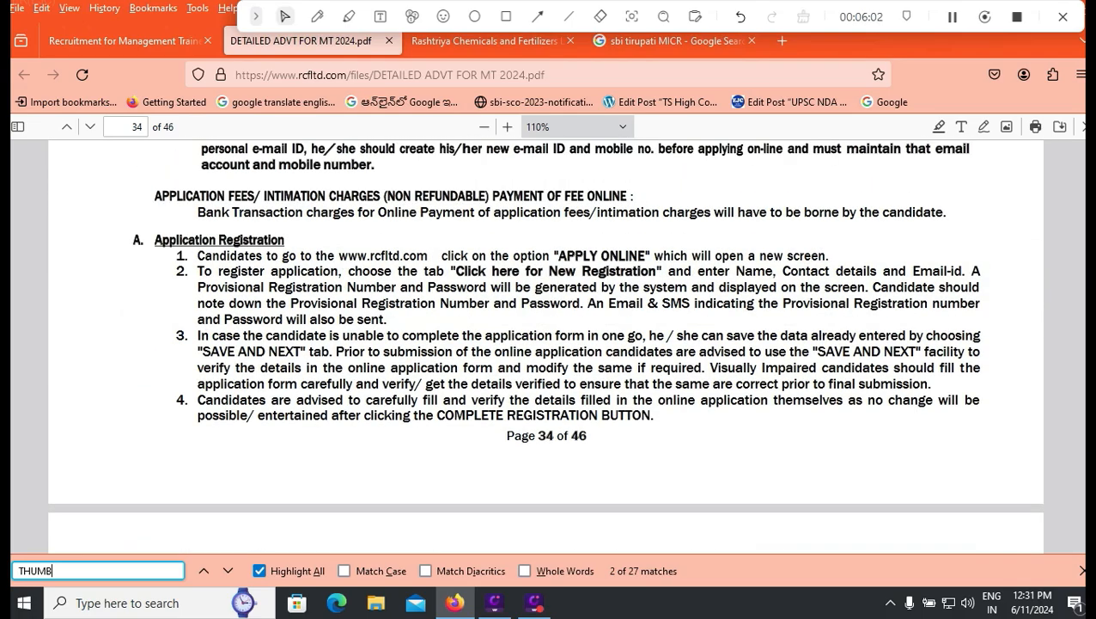
pyautogui.scroll(5, 545, 343)
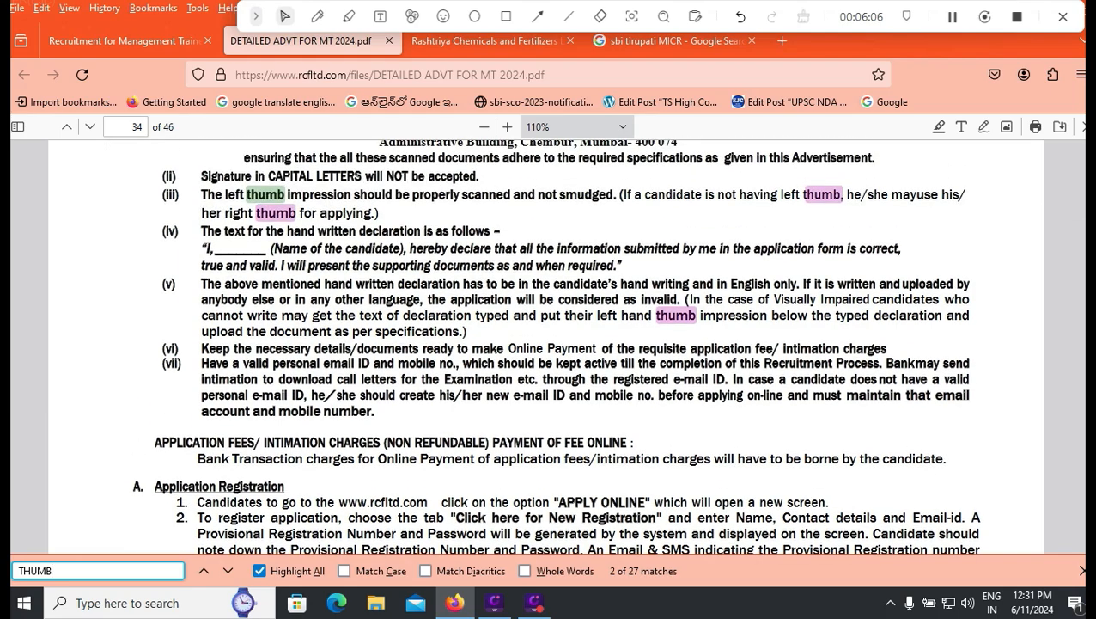
pyautogui.scroll(-20, 545, 343)
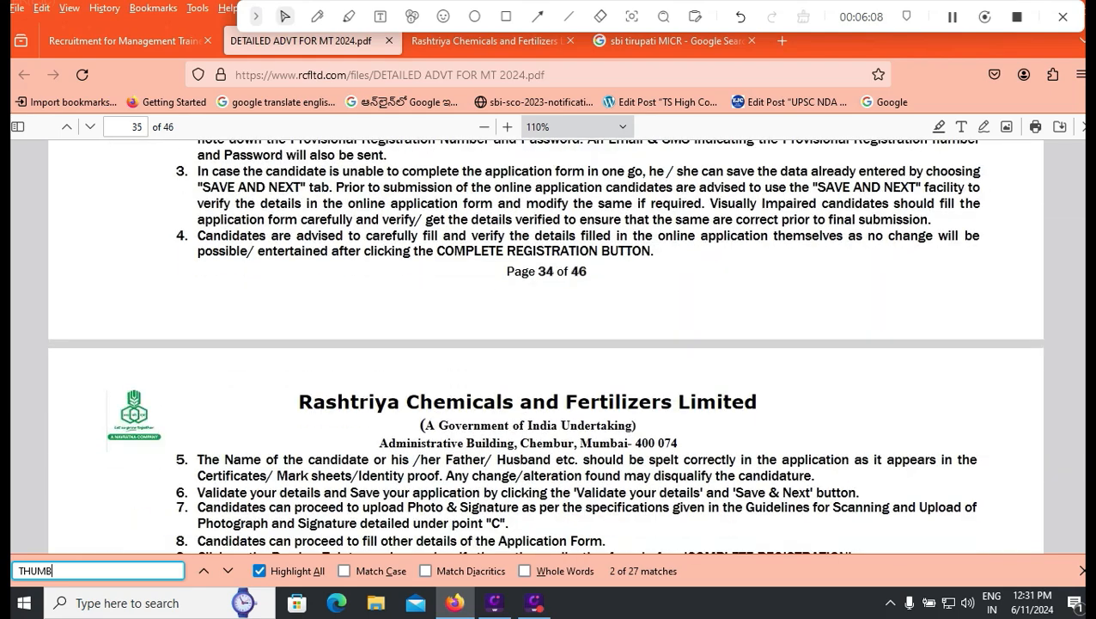
pyautogui.scroll(-5, 545, 343)
pyautogui.scroll(20, 555, 344)
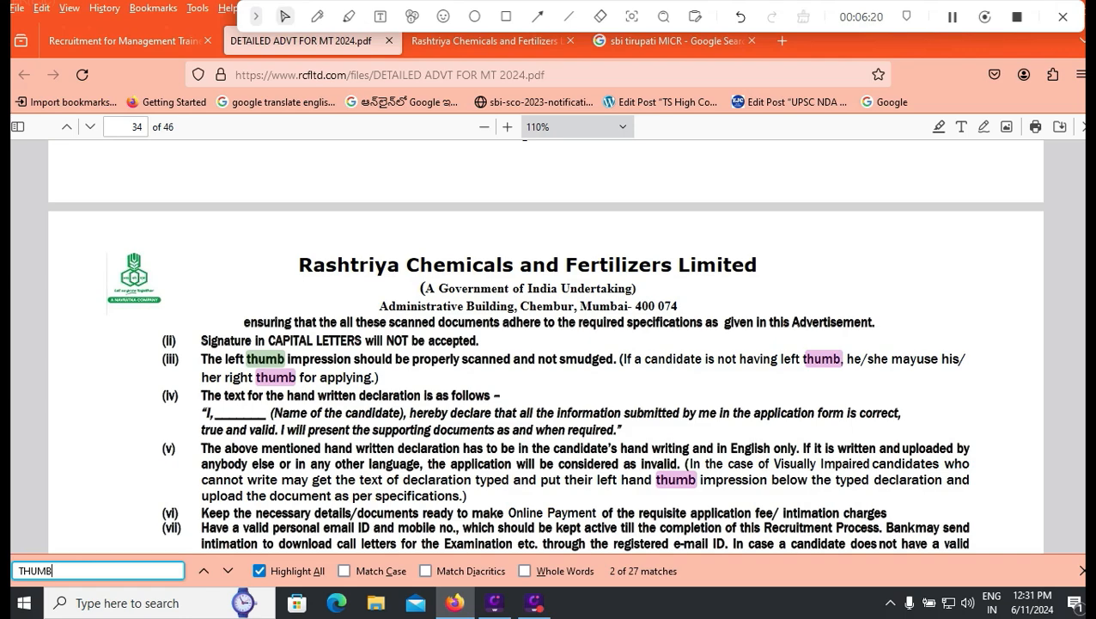
pyautogui.moveTo(205, 413); pyautogui.dragTo(613, 430)
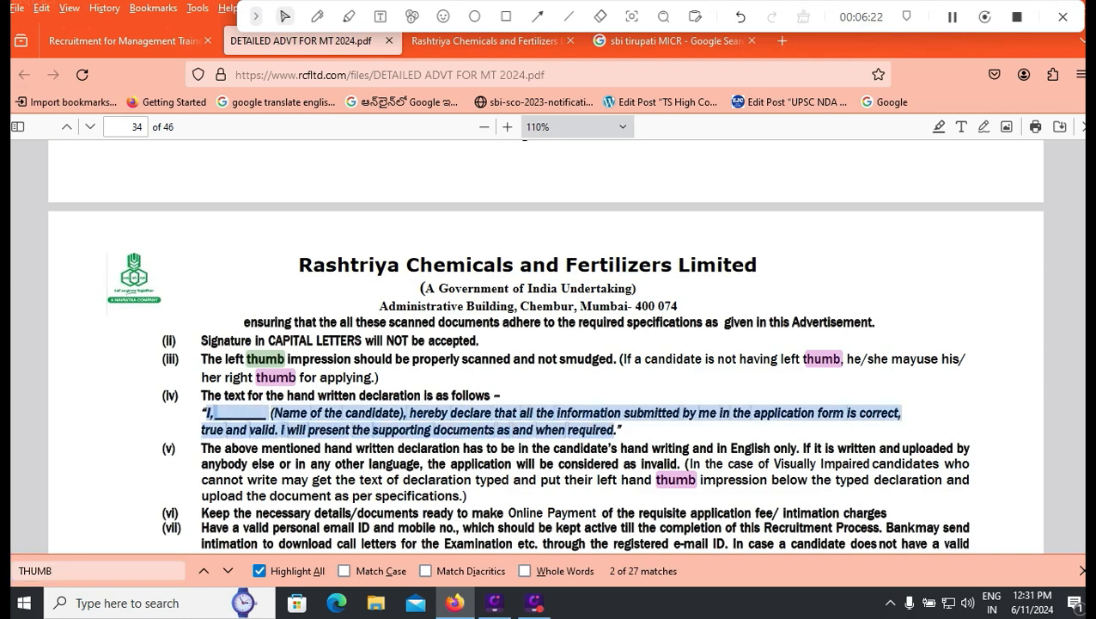
# Step: Scroll down through the remaining upload and declaration guidelines
pyautogui.scroll(-5, 545, 344)
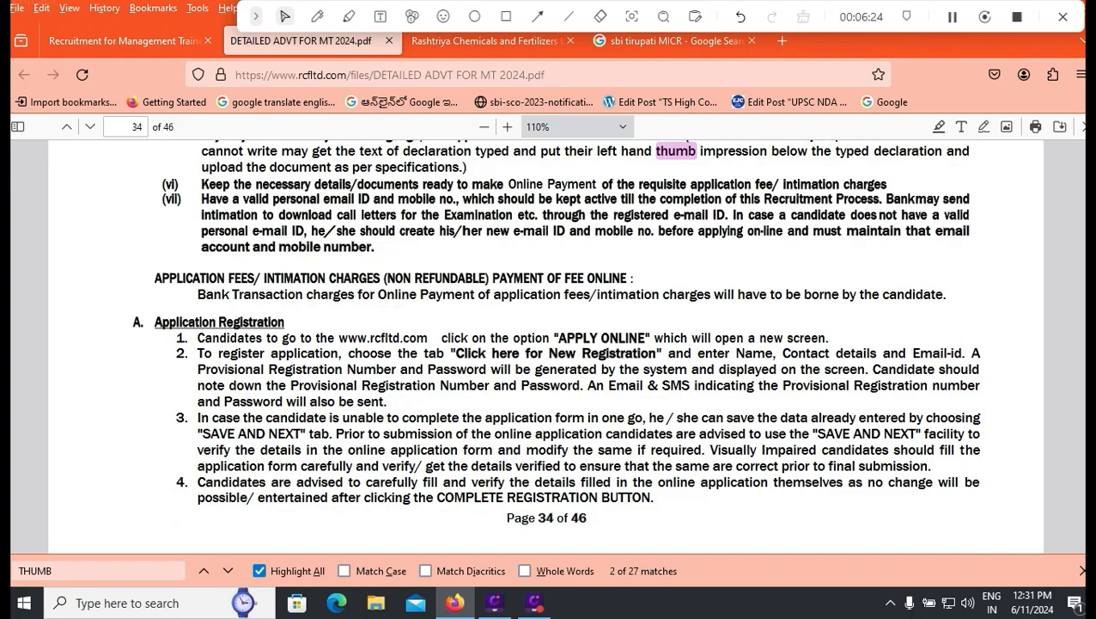
pyautogui.scroll(-5, 545, 343)
pyautogui.scroll(-4, 545, 343)
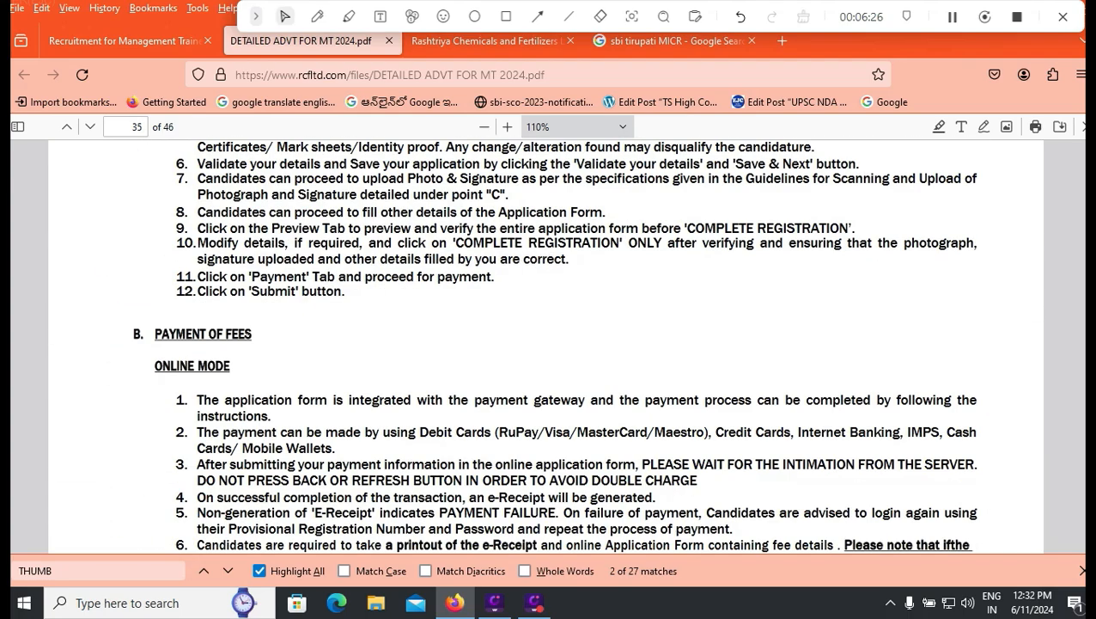
pyautogui.scroll(-10, 545, 343)
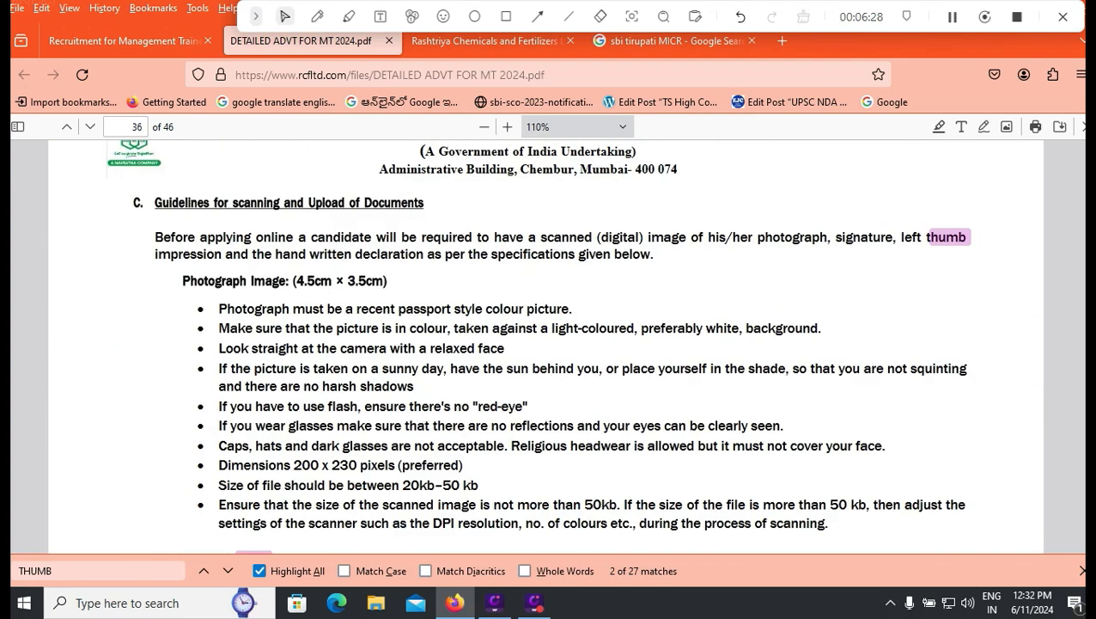
pyautogui.scroll(-5, 546, 343)
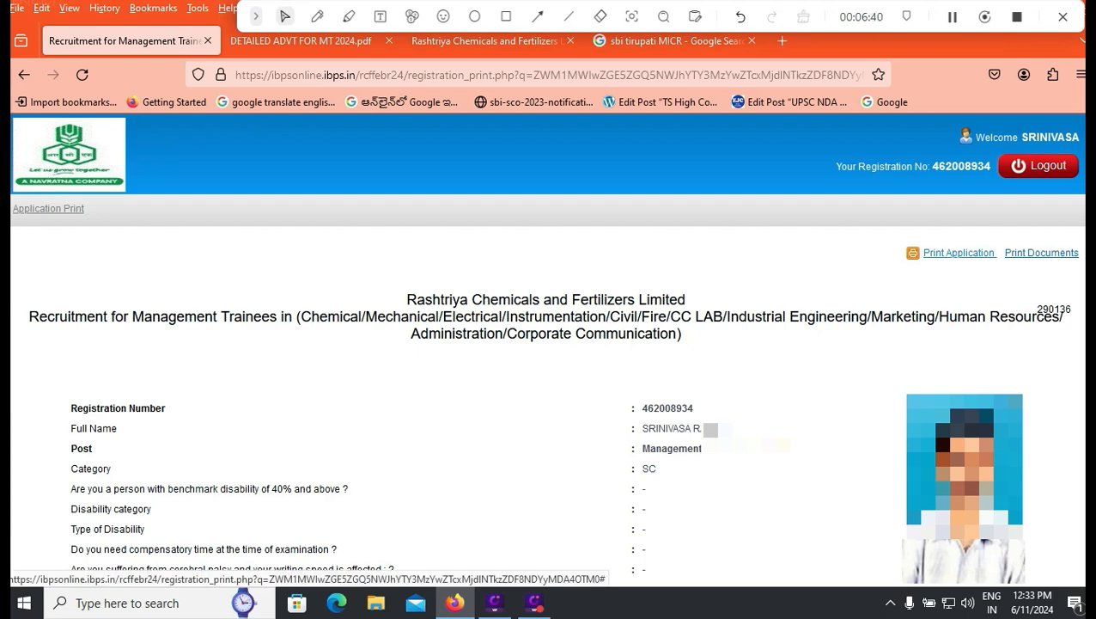
# Step: Print the completed RCF Management Trainee application form
pyautogui.click(958, 253)
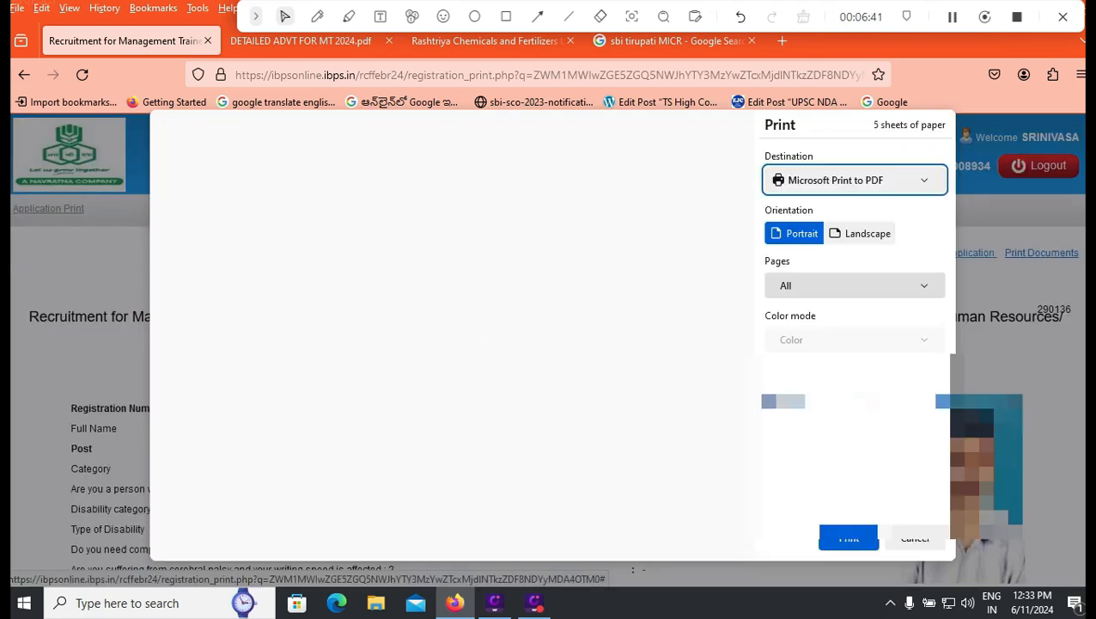